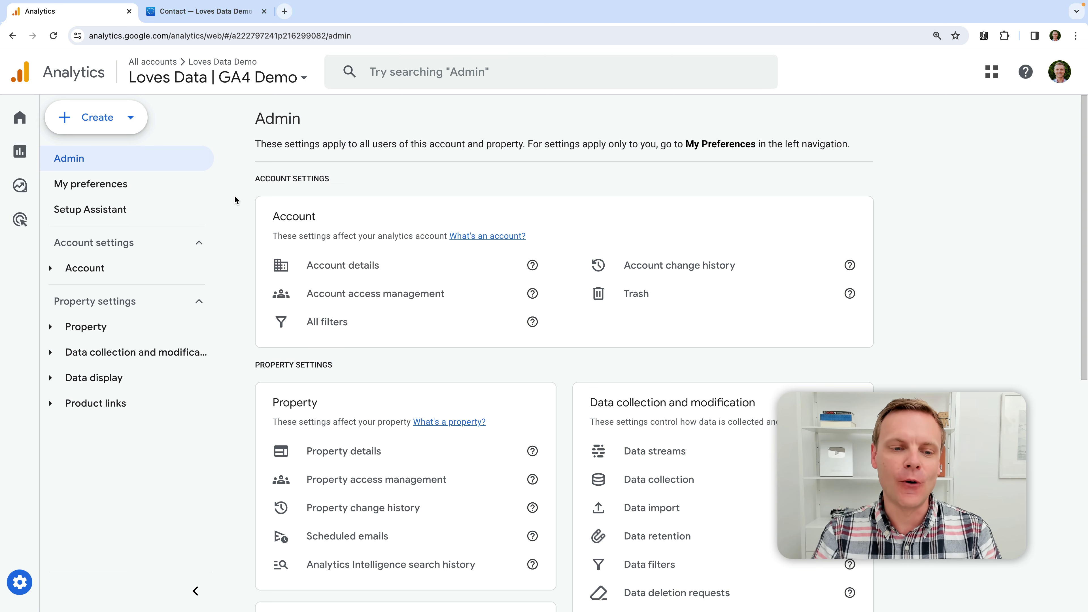
Switch from the Analytics Admin page to the Loves Data demo site's Contact Us page
scroll(235, 197, "down", 1)
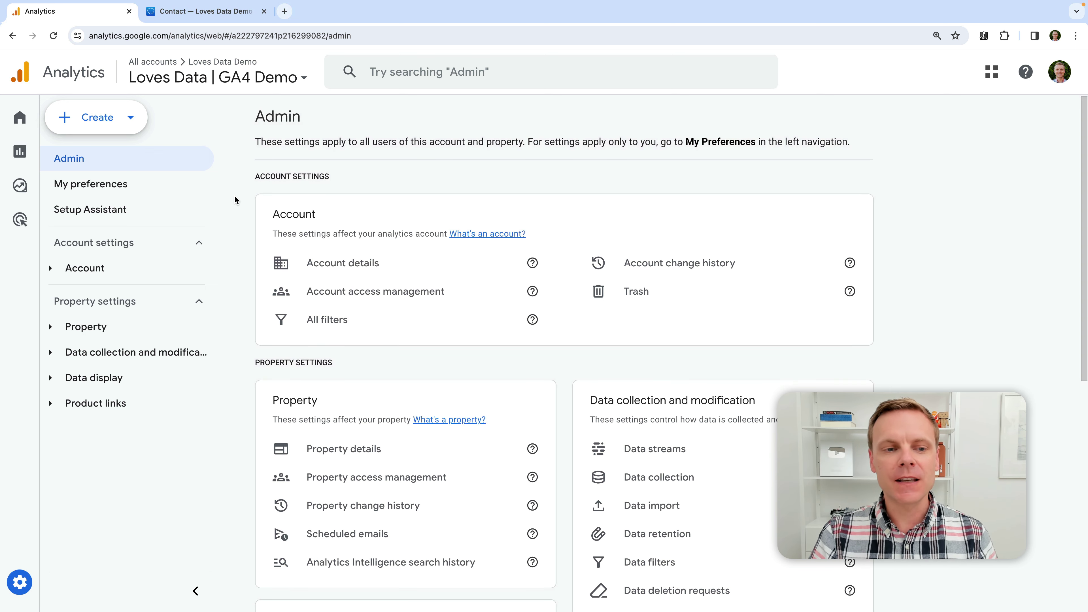
scroll(234, 199, "up", 1)
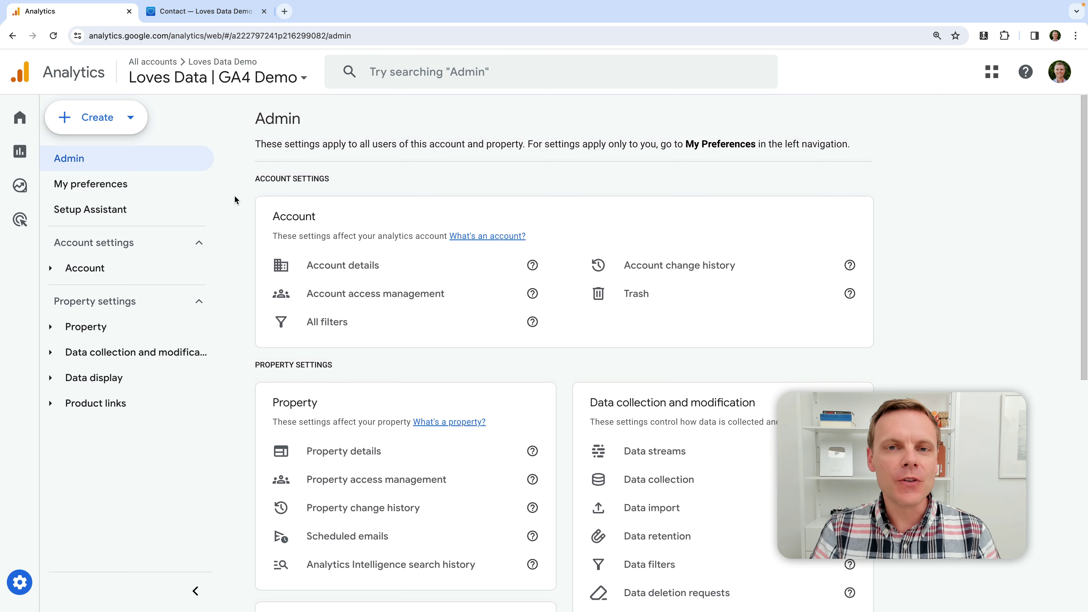
left_click(219, 12)
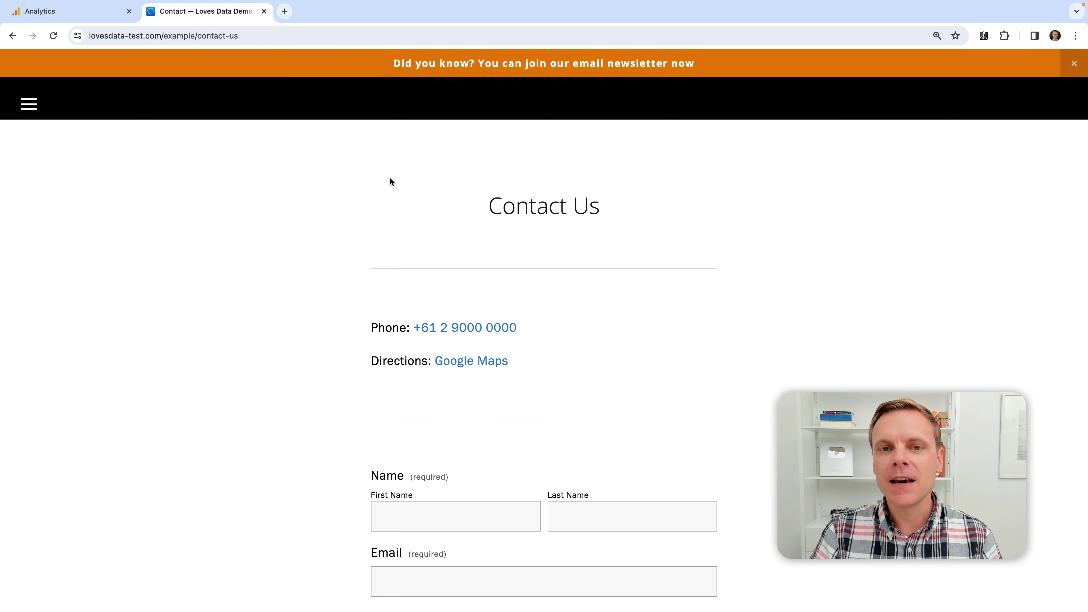
Fill the contact form with a first and last name, an e-mail address and message 'Test', then submit it
scroll(389, 179, "down", 2)
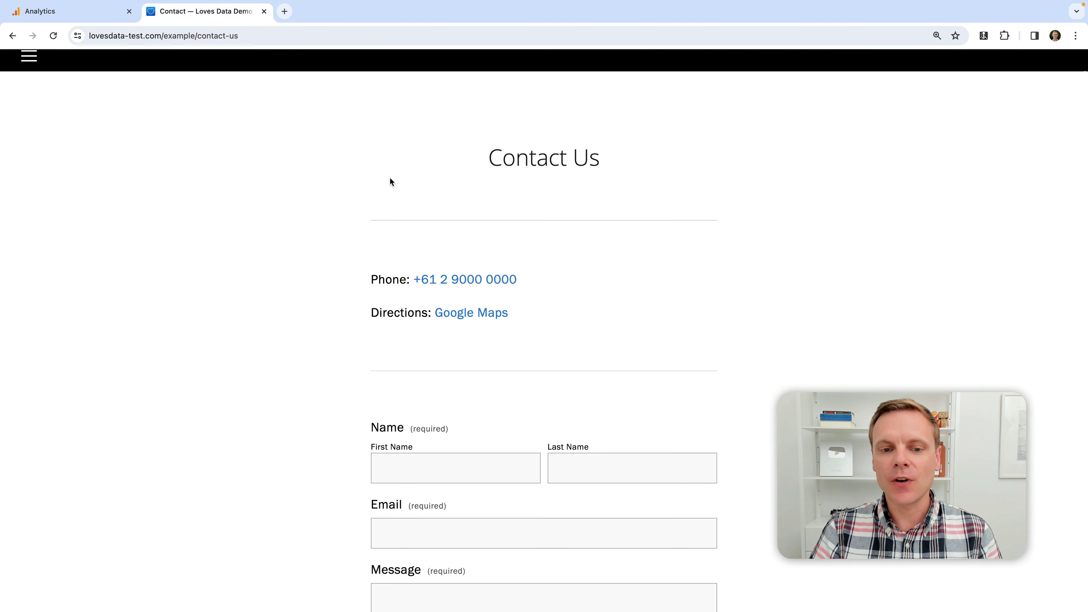
scroll(389, 177, "down", 4)
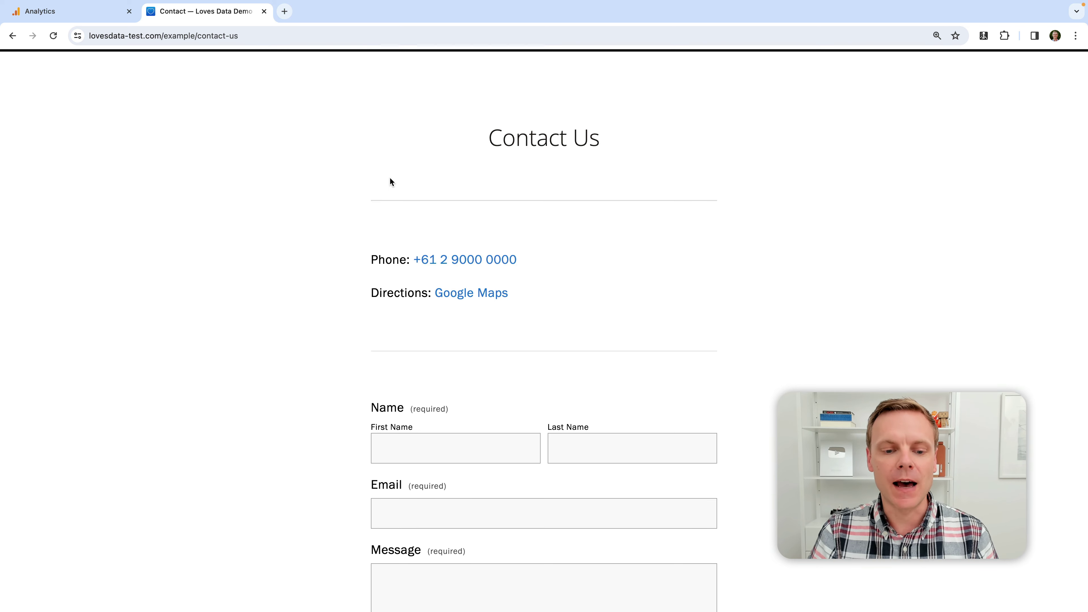
scroll(479, 260, "down", 3)
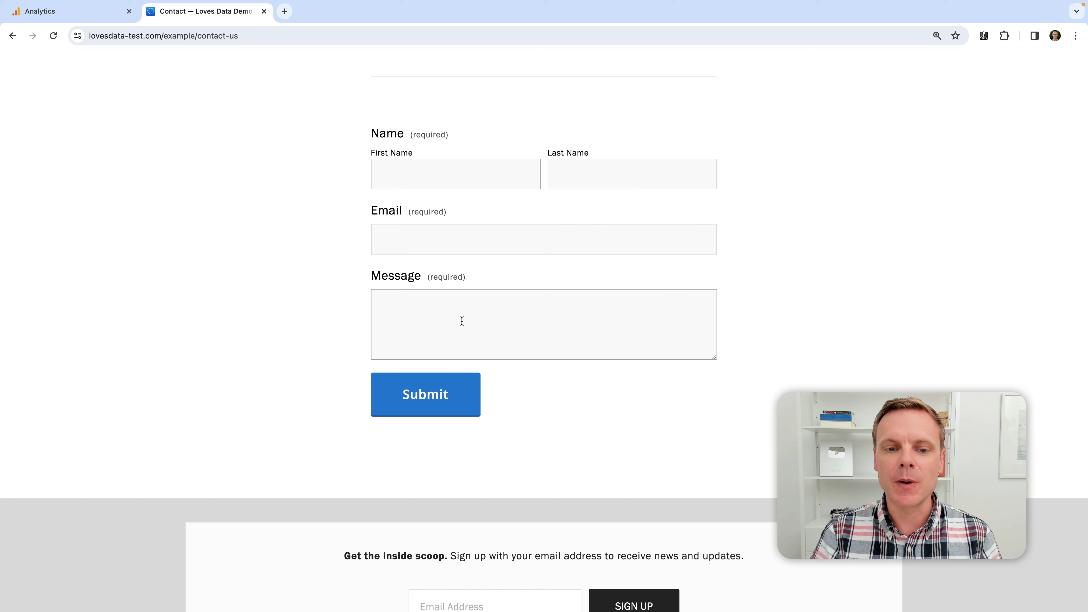
left_click(457, 171)
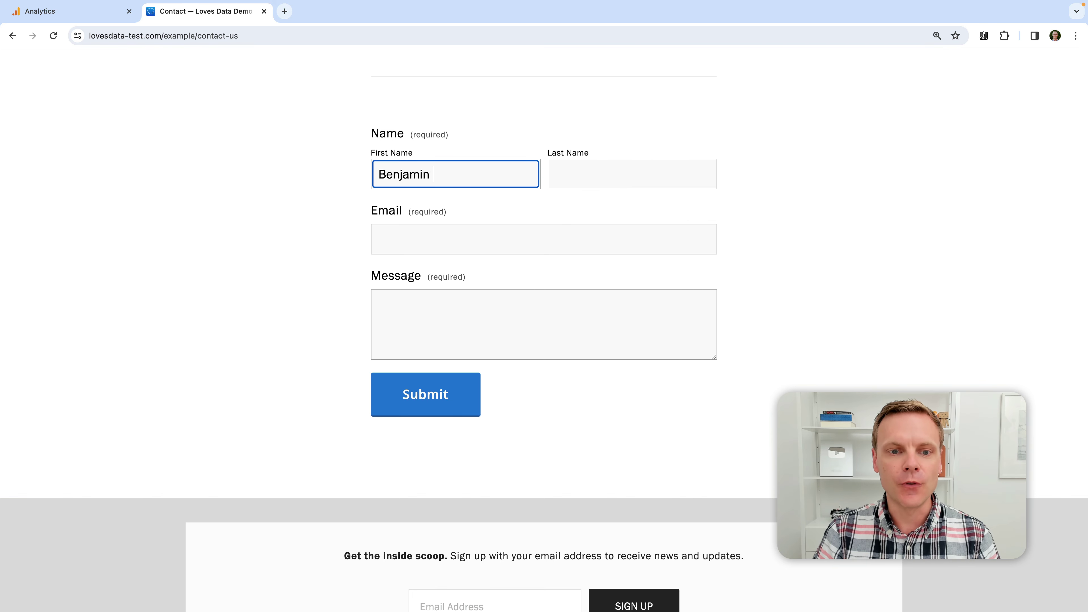
key("Tab")
key("Tab")
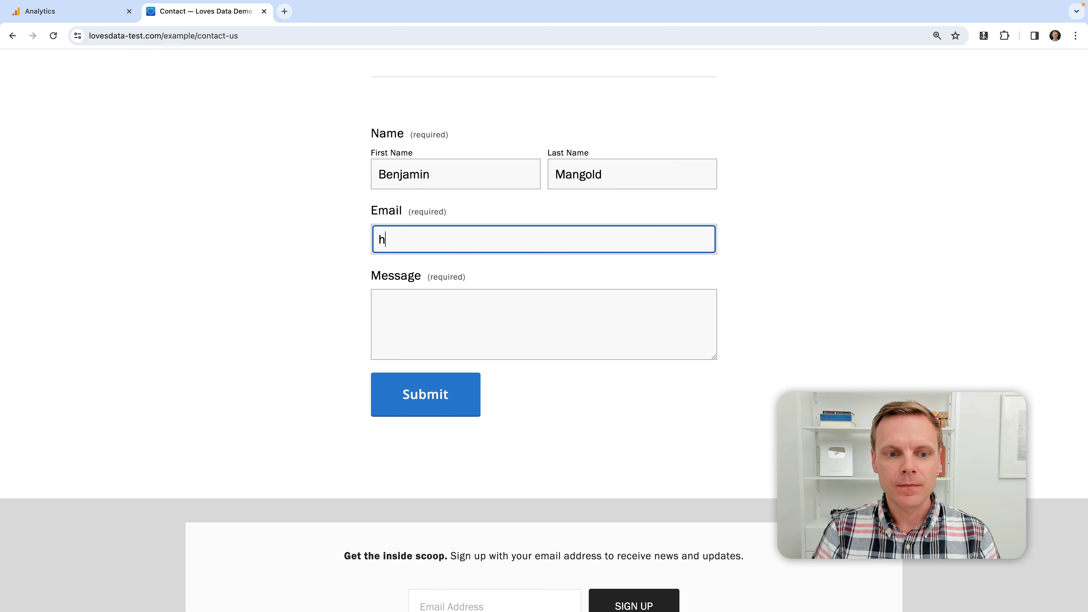
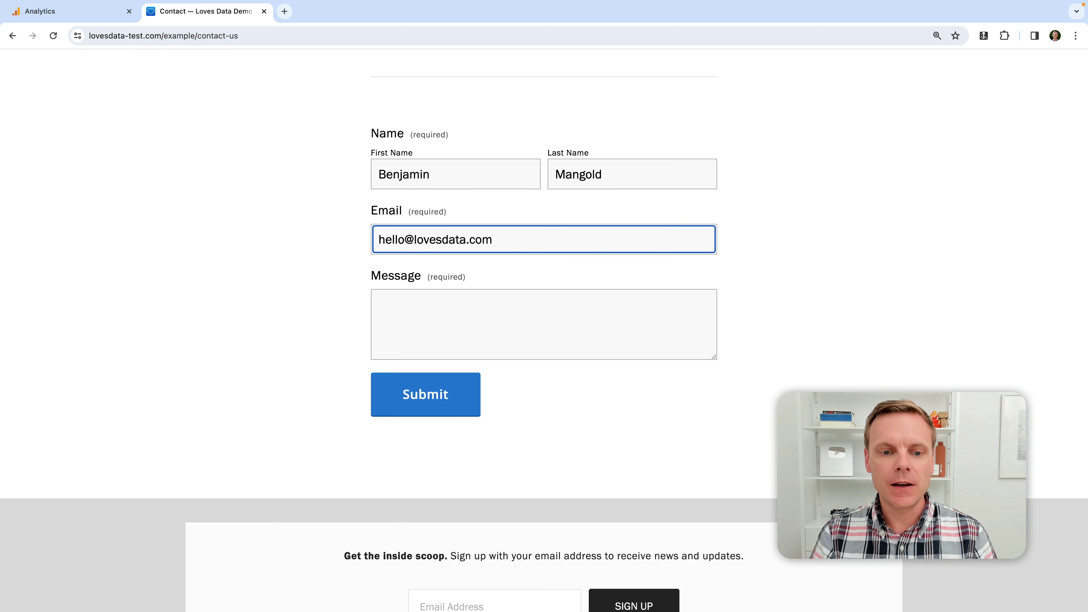
key("Tab")
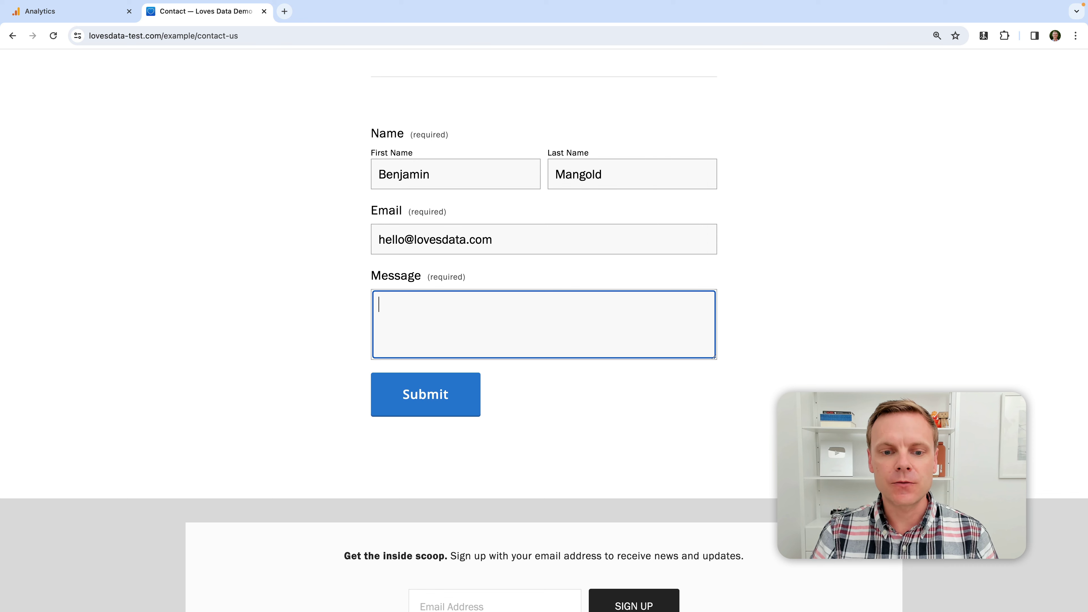
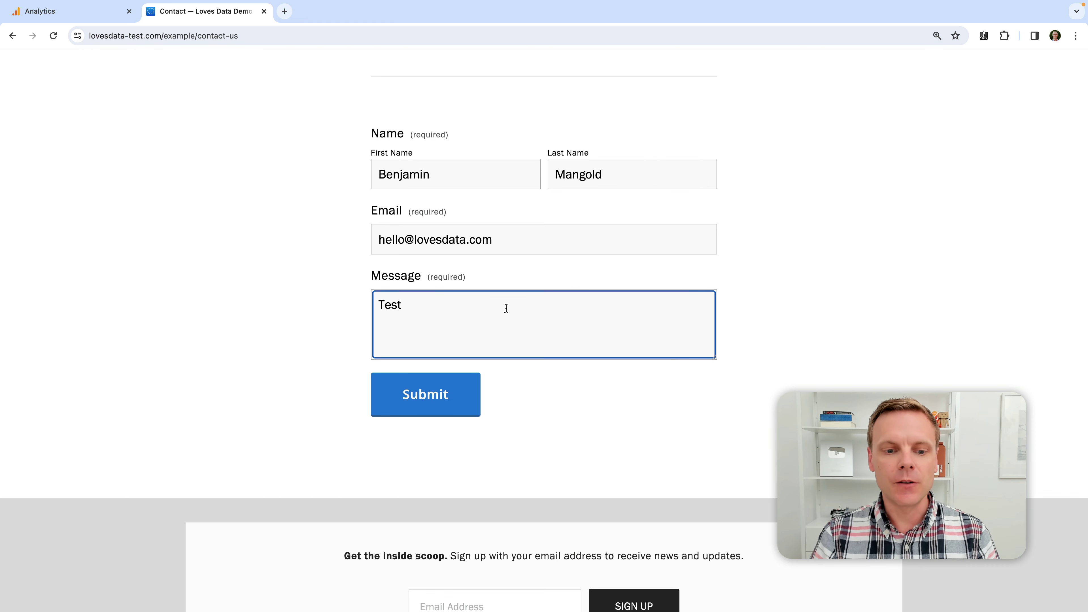
left_click(445, 395)
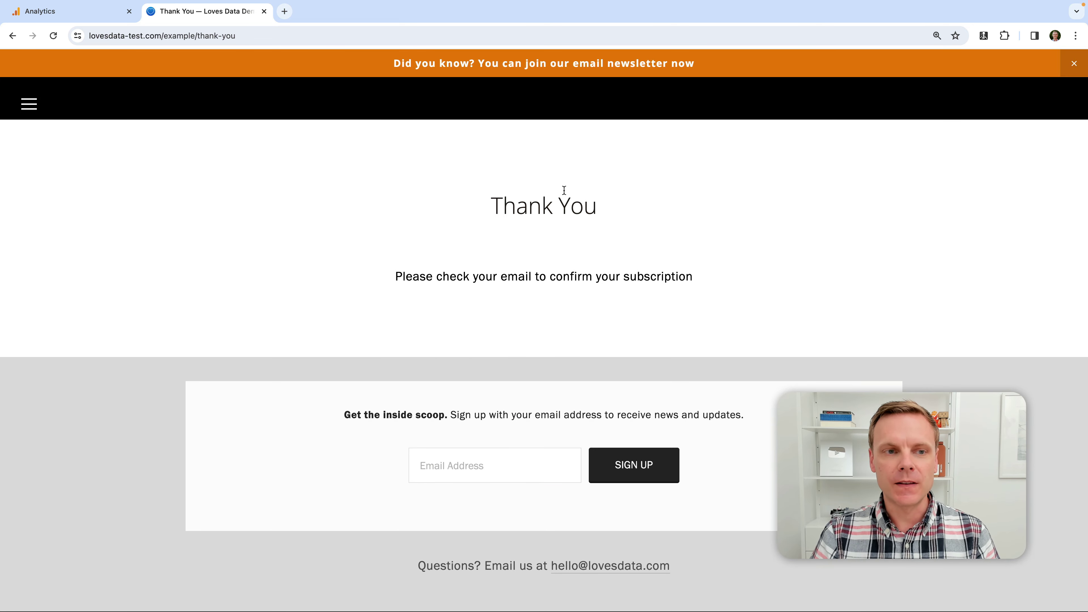
Select the thank-you page's full URL in the address bar, then go back to the Analytics tab
left_click(223, 36)
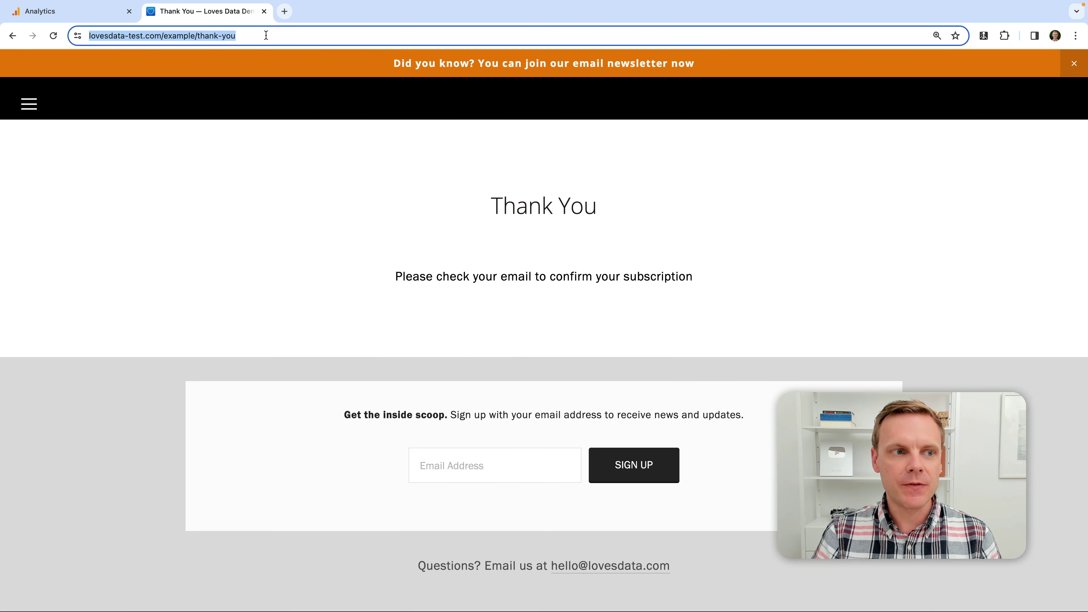
left_click(293, 36)
left_click_drag(292, 35, 81, 35)
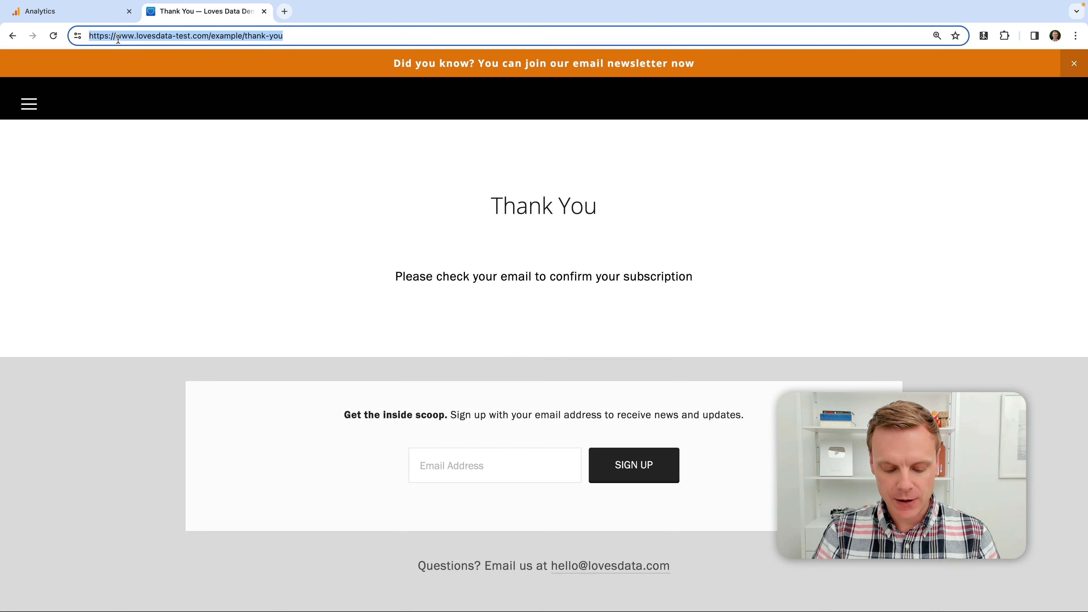
left_click(110, 17)
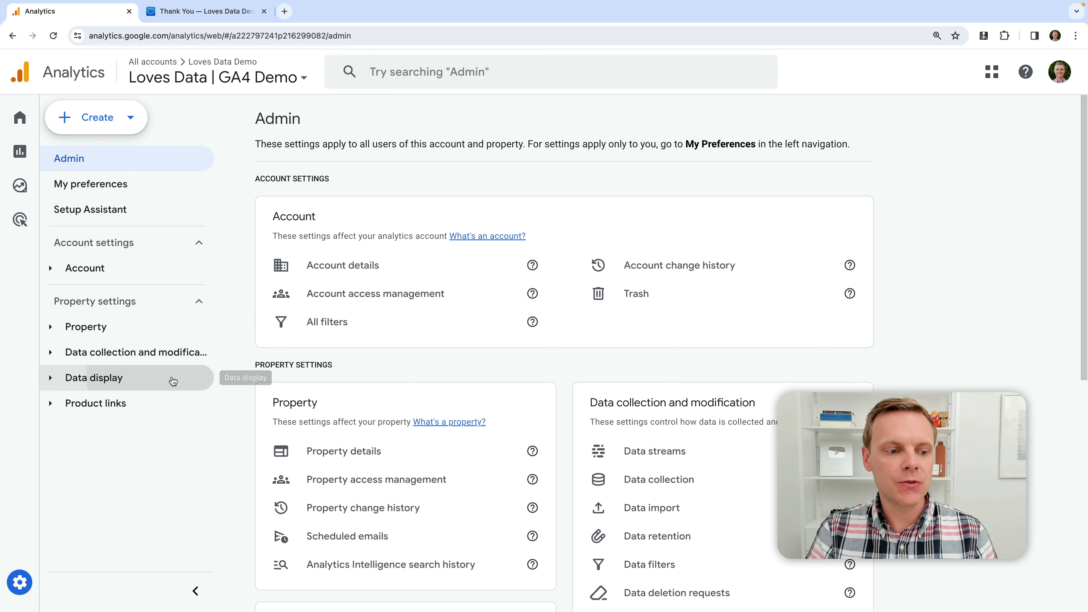
Open Data display > Events and review the existing events, including generate_lead with count 1
left_click(193, 377)
left_click(141, 405)
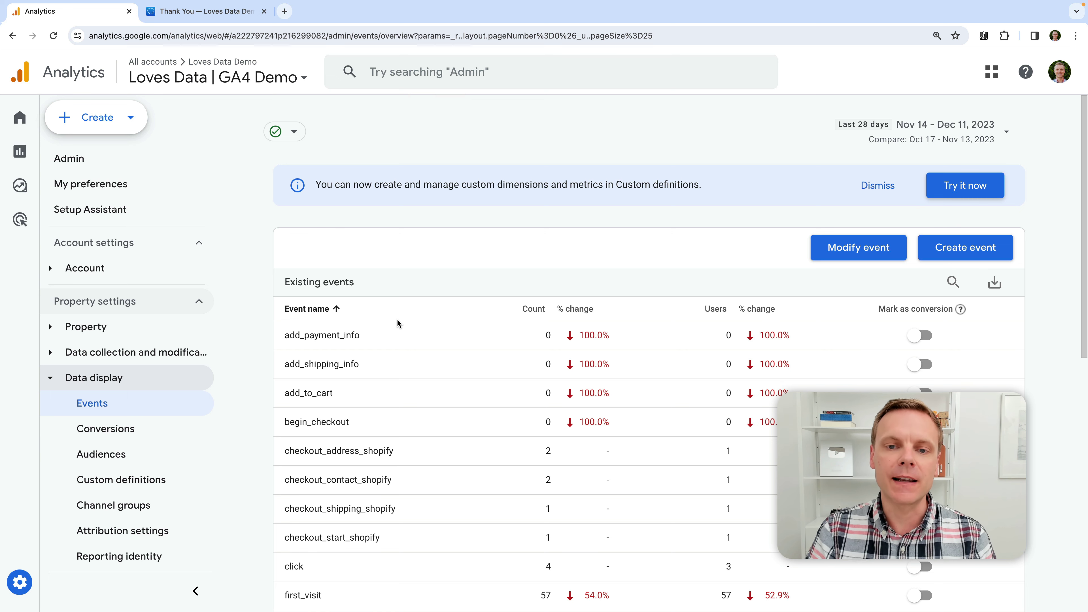
scroll(427, 303, "down", 4)
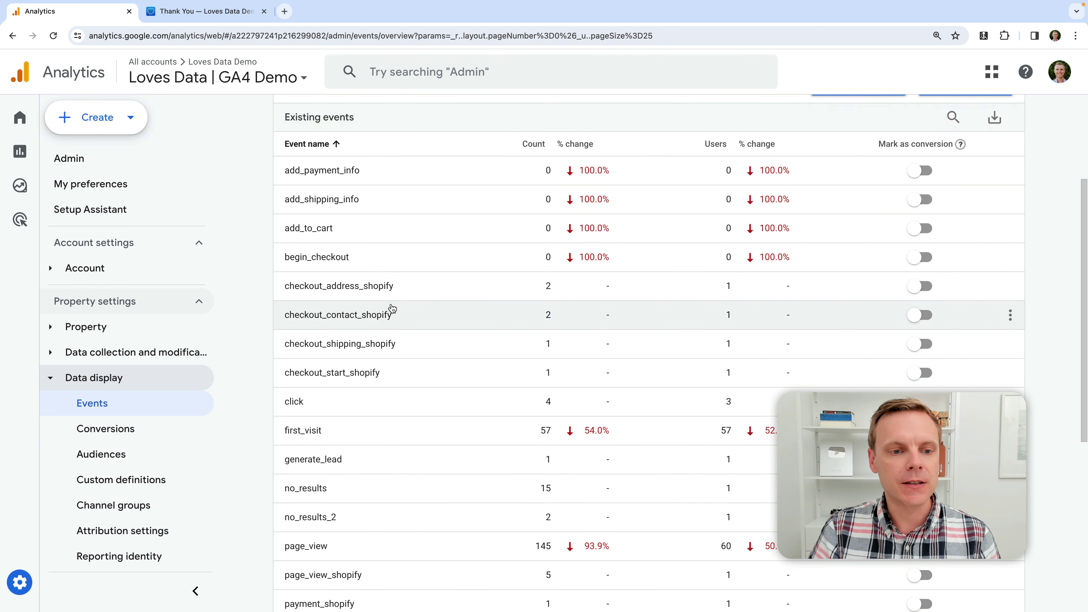
scroll(464, 256, "down", 6)
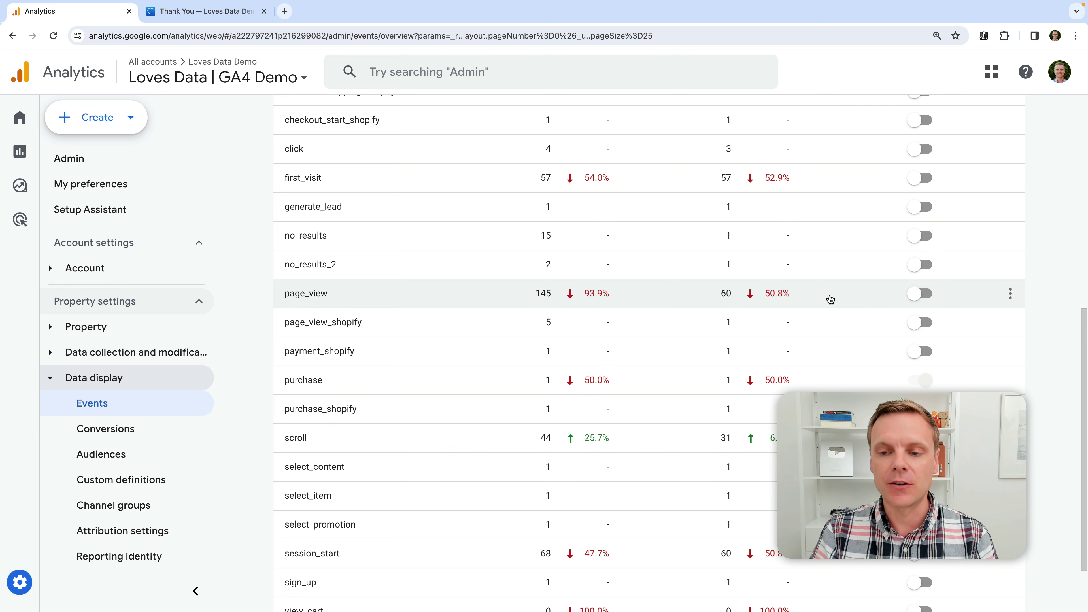
scroll(830, 299, "up", 7)
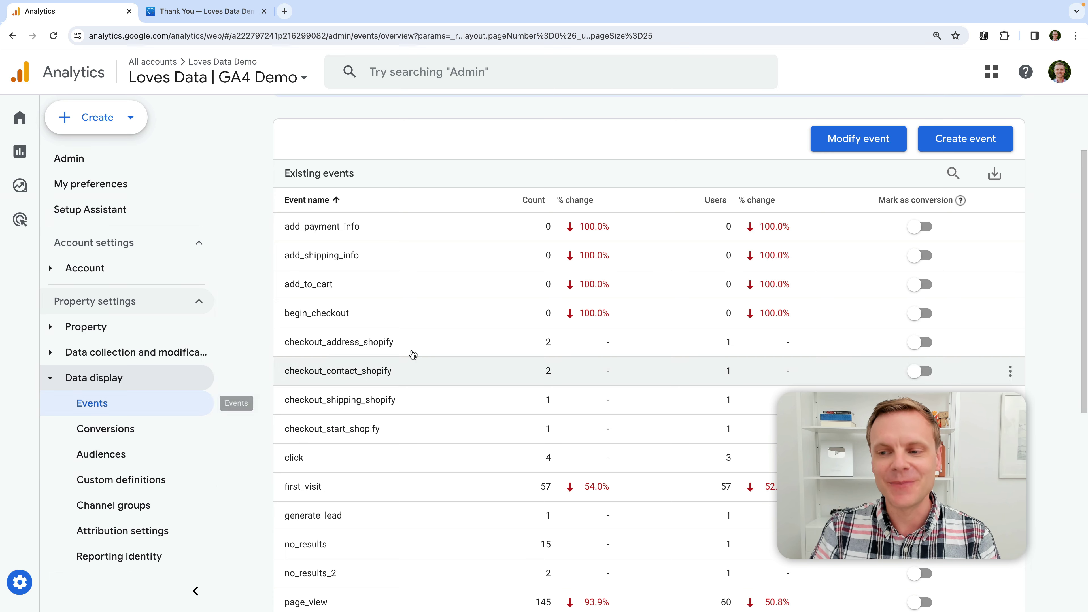
mouse_move(960, 200)
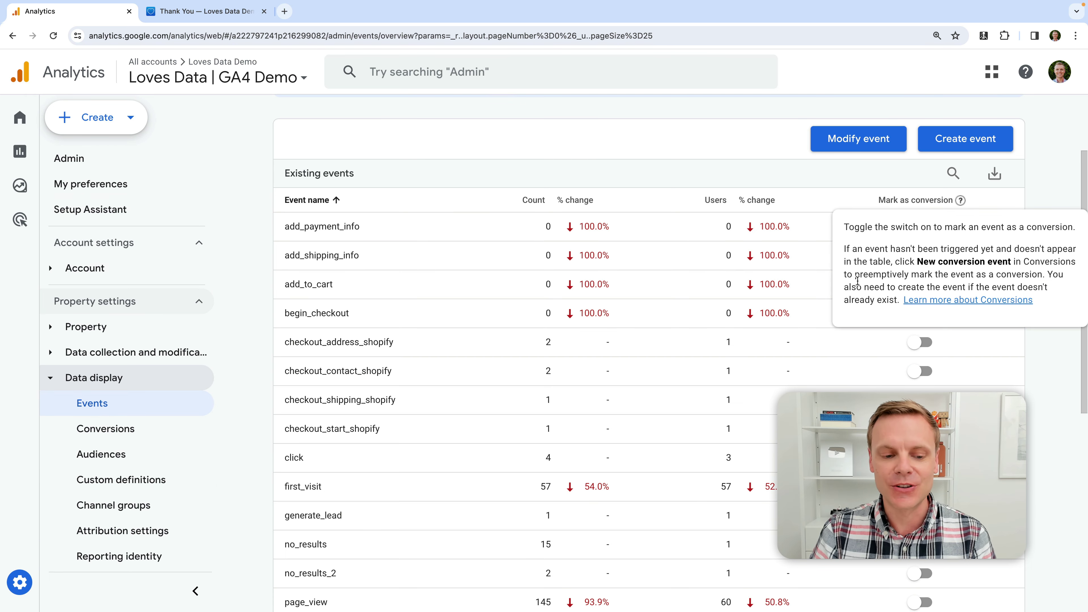
scroll(865, 343, "down", 5)
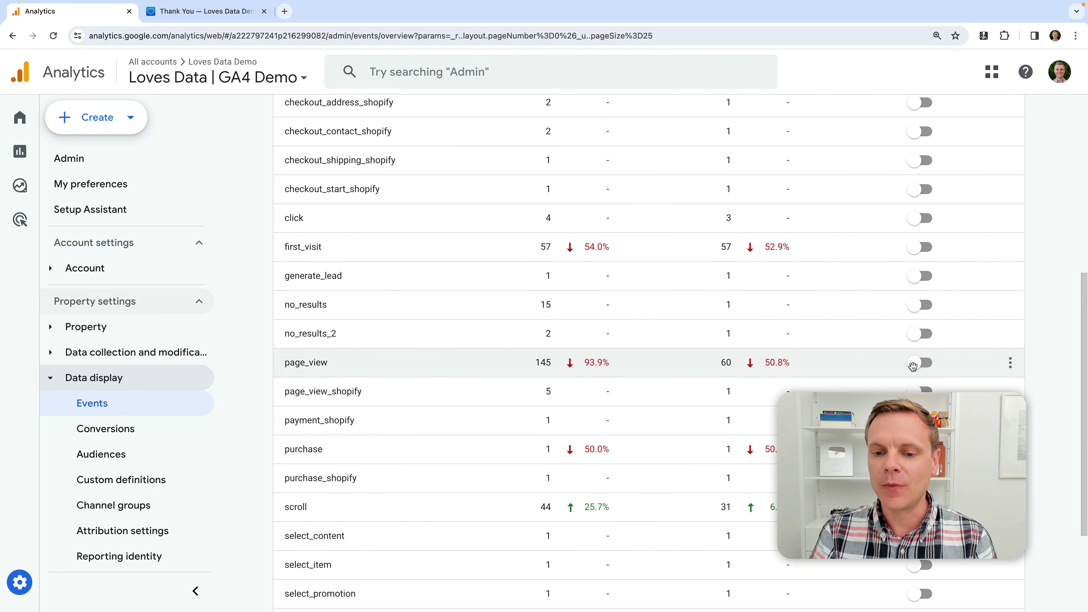
left_click(912, 365)
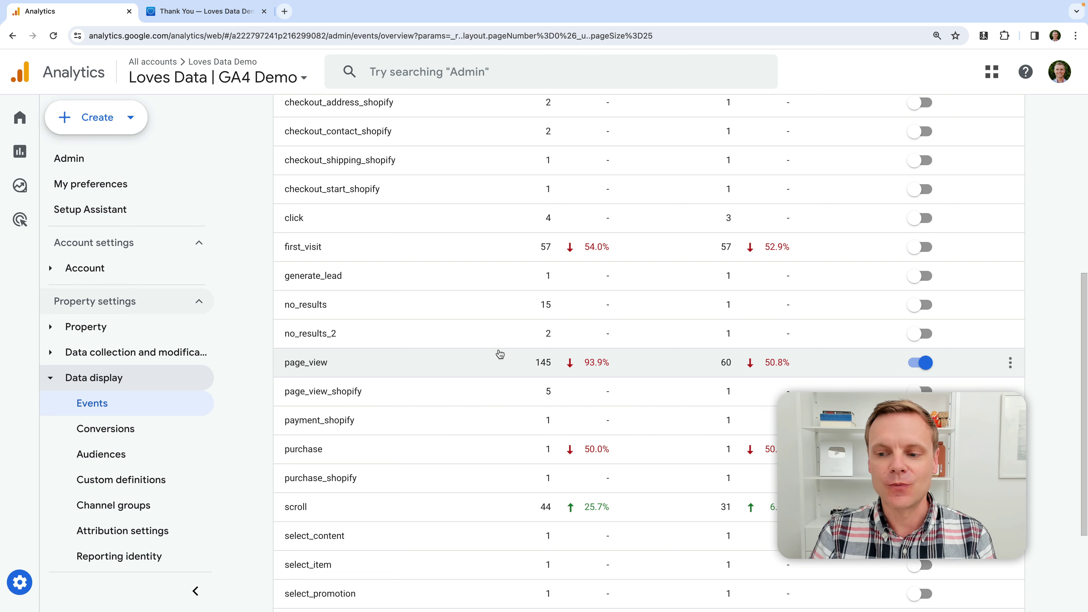
left_click(920, 363)
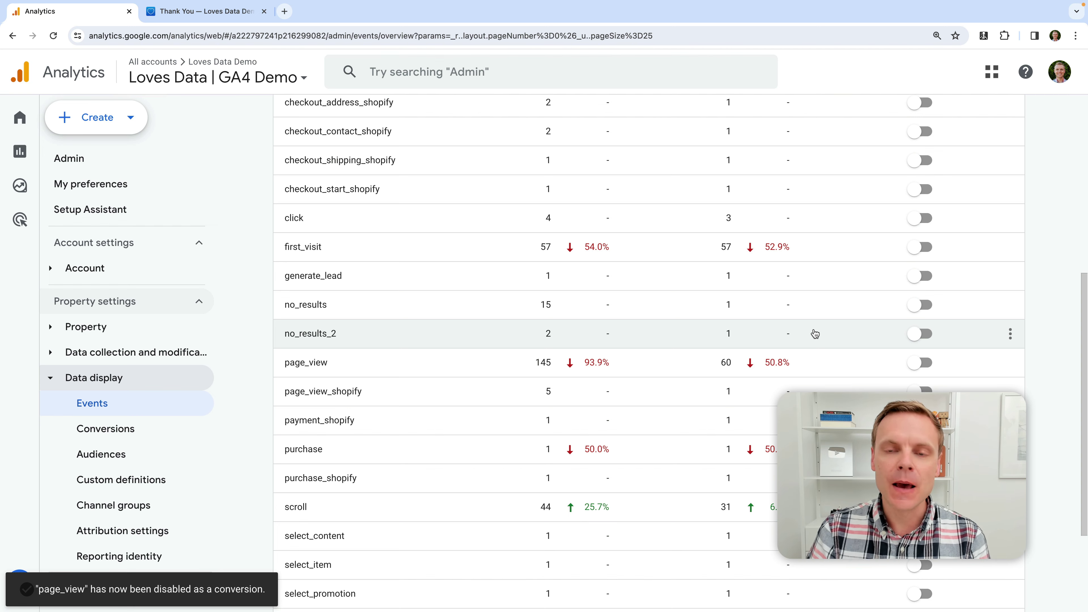
scroll(815, 334, "up", 6)
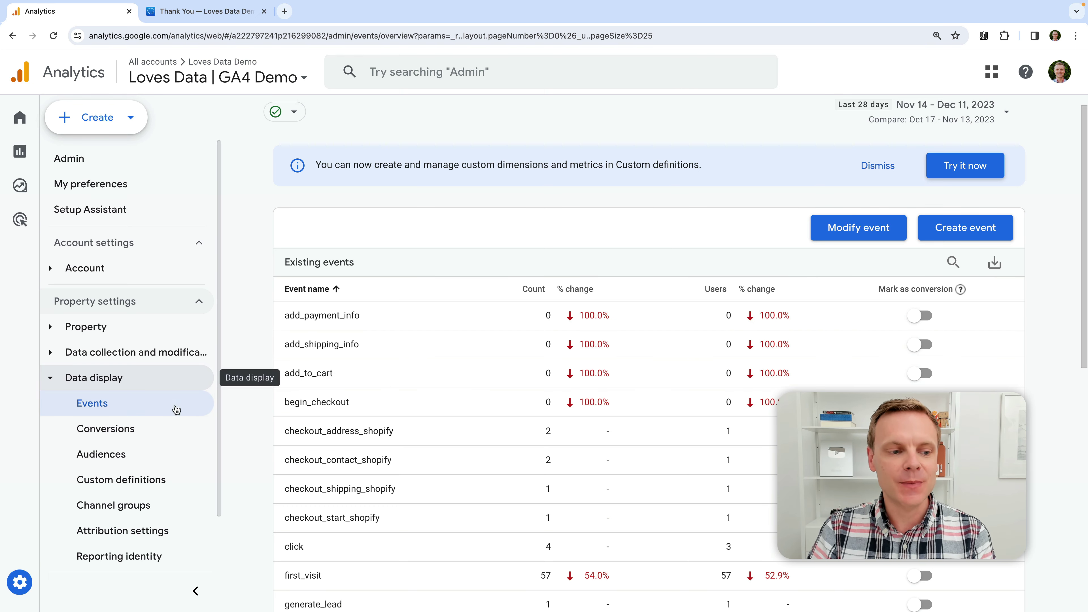
Open Create event and start a new custom event from the empty Custom events panel
left_click(972, 232)
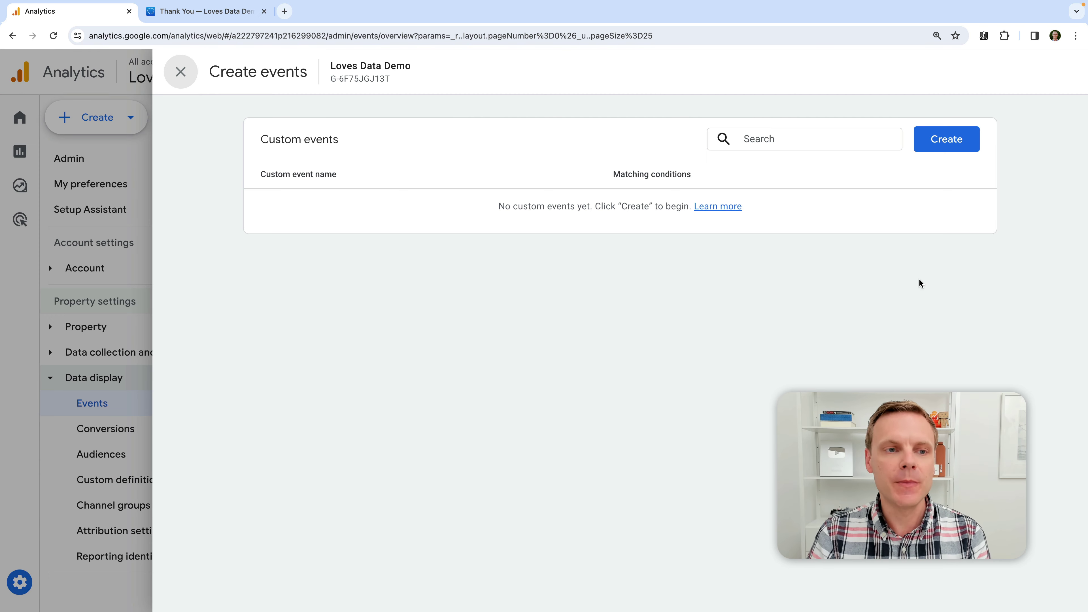
left_click(184, 75)
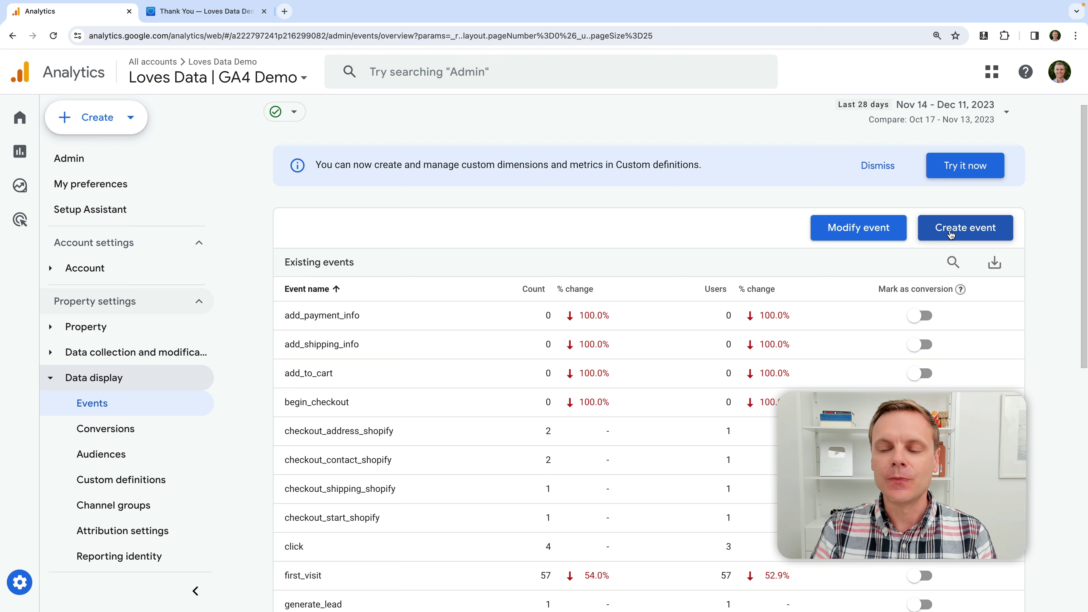
left_click(950, 235)
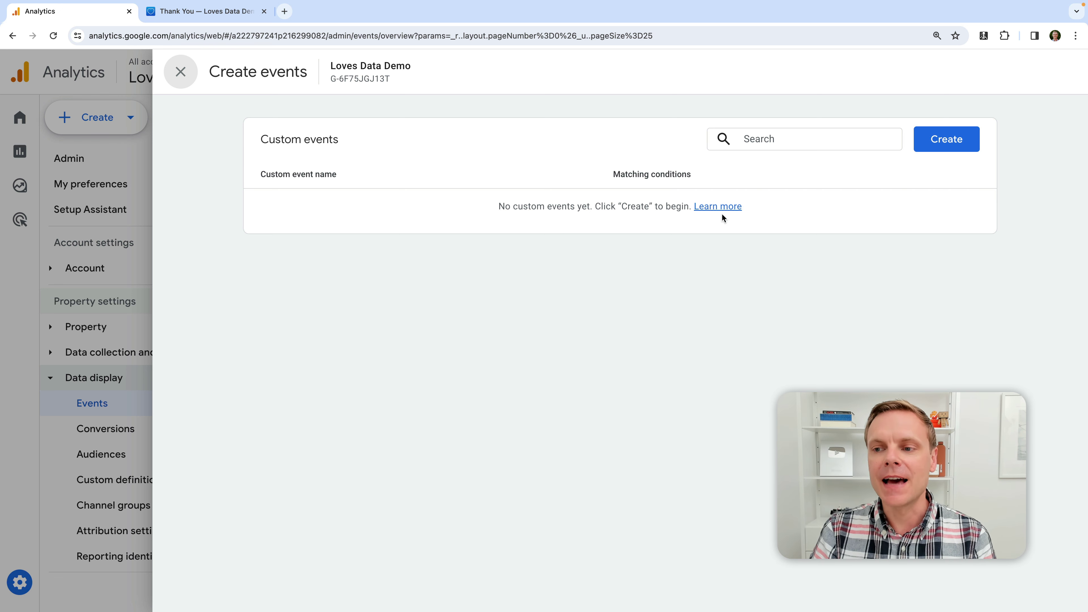
left_click(938, 140)
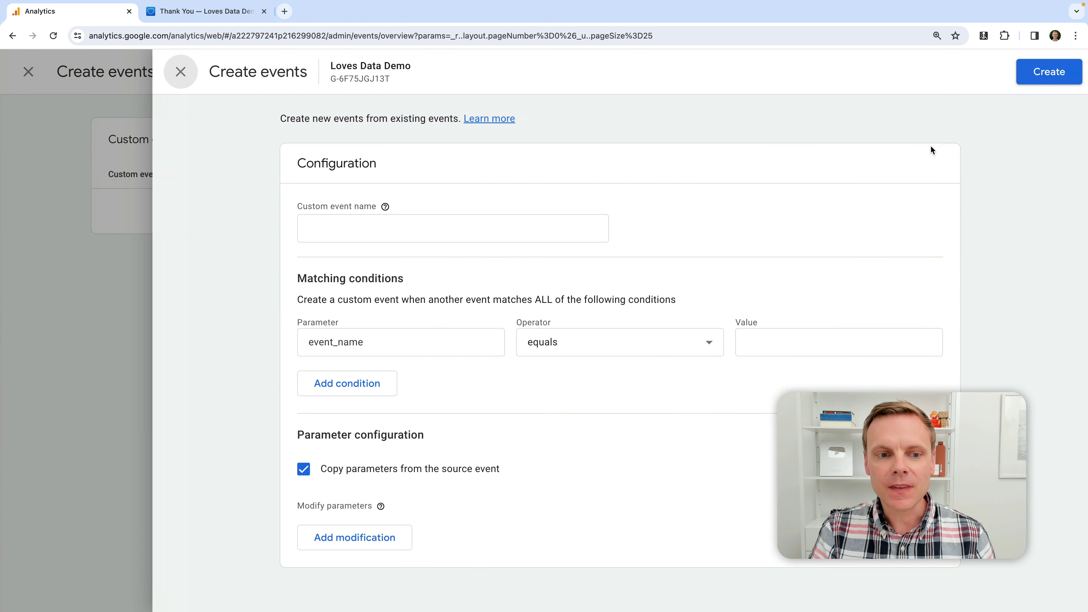
Name the custom event generate_lead and set the first condition to event_name equals page_view
left_click(505, 233)
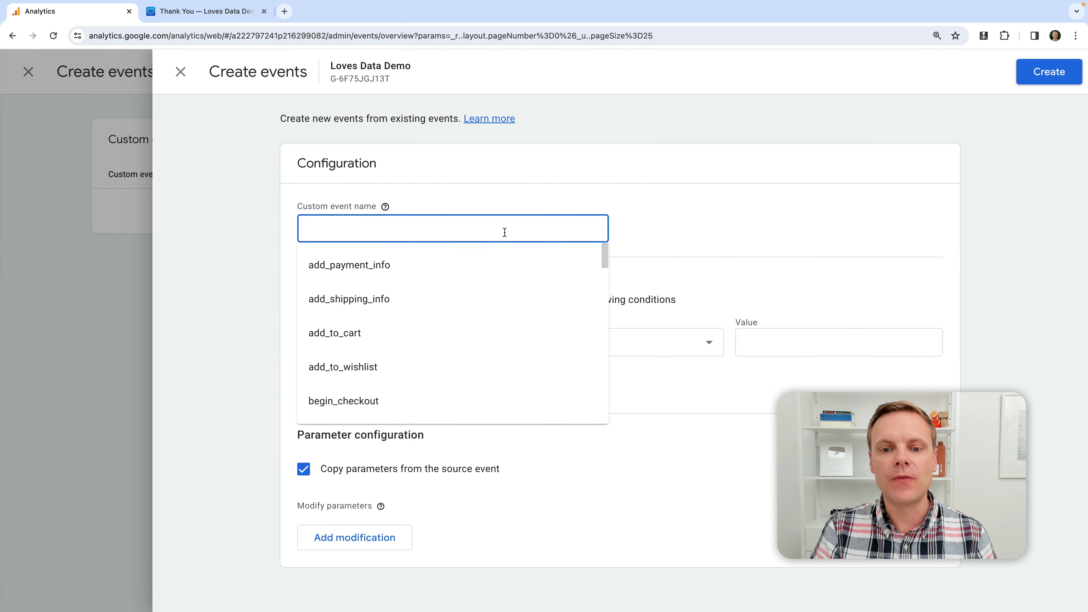
scroll(472, 292, "down", 5)
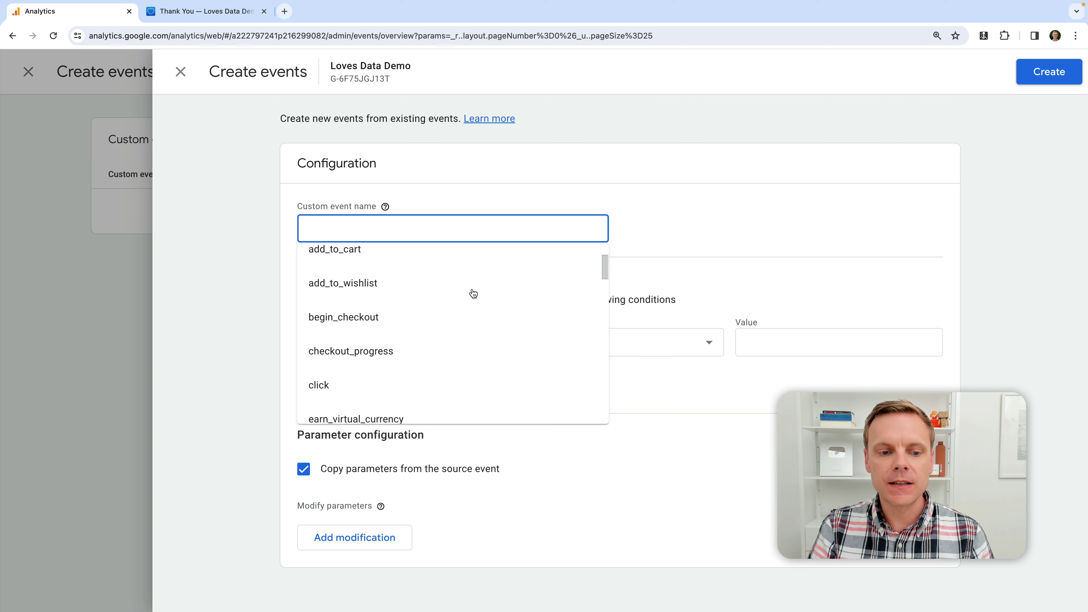
scroll(525, 306, "down", 5)
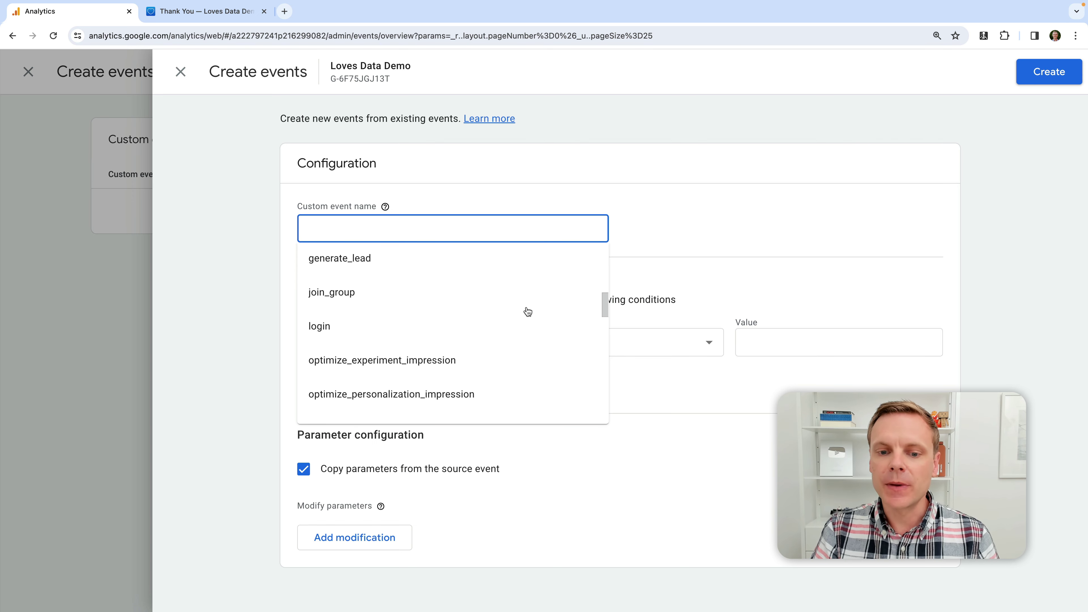
scroll(525, 306, "up", 10)
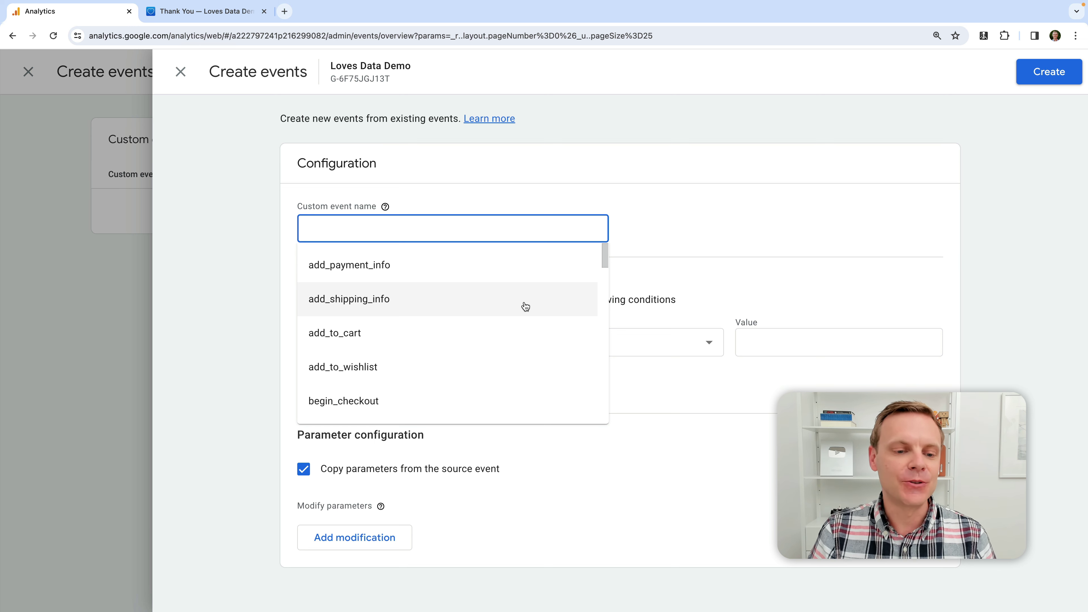
type("ge")
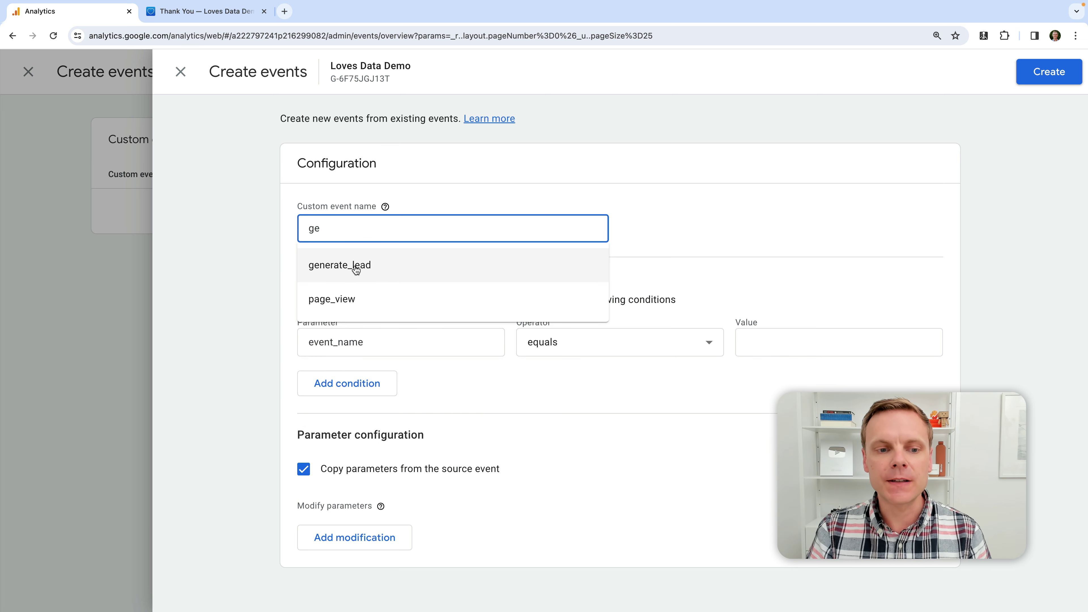
left_click(355, 266)
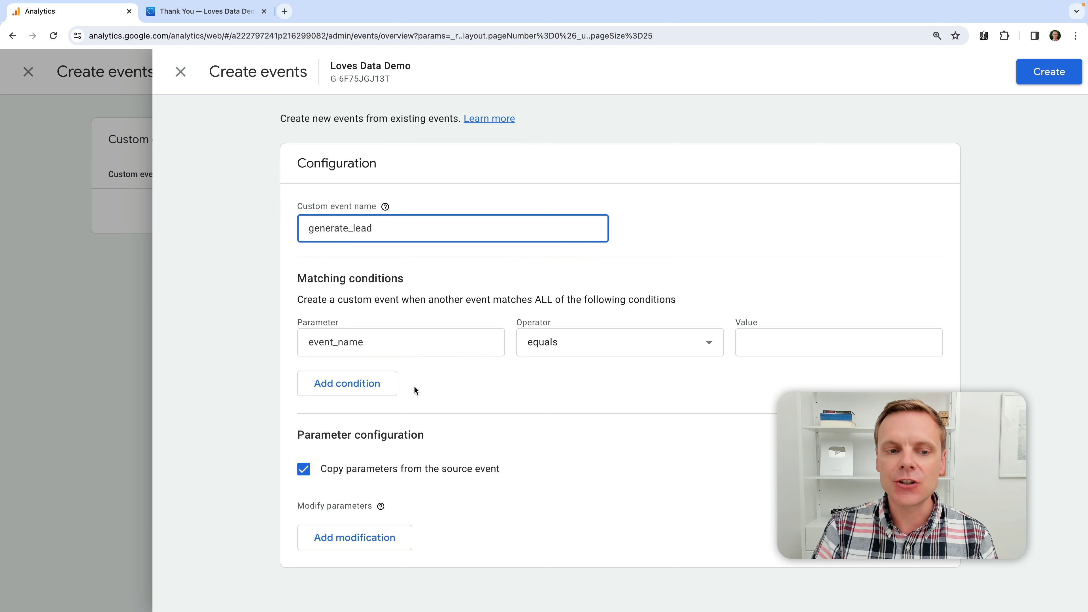
left_click(309, 229)
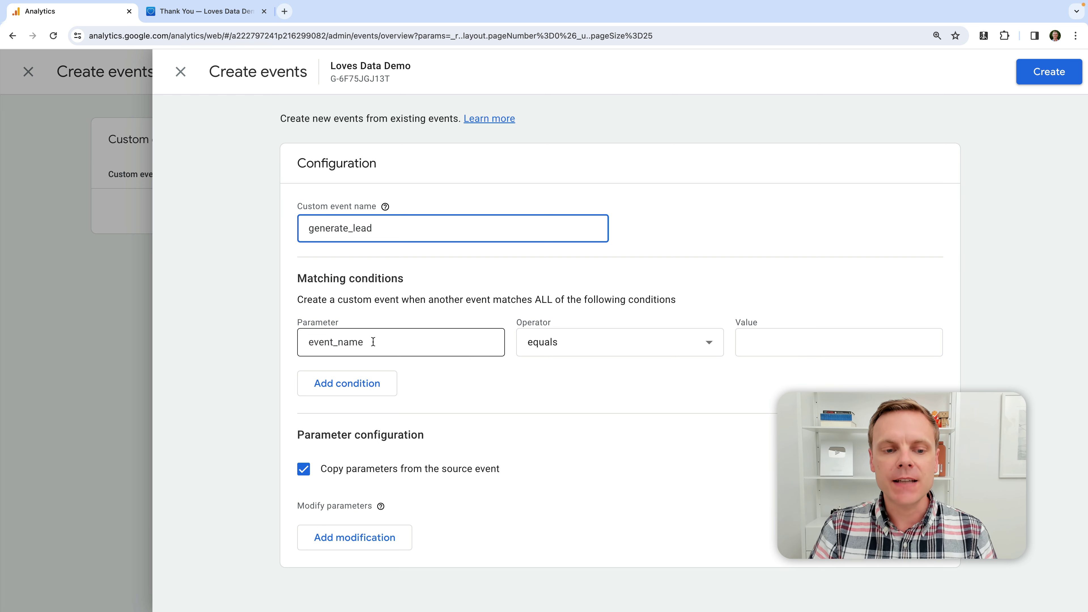
left_click(789, 339)
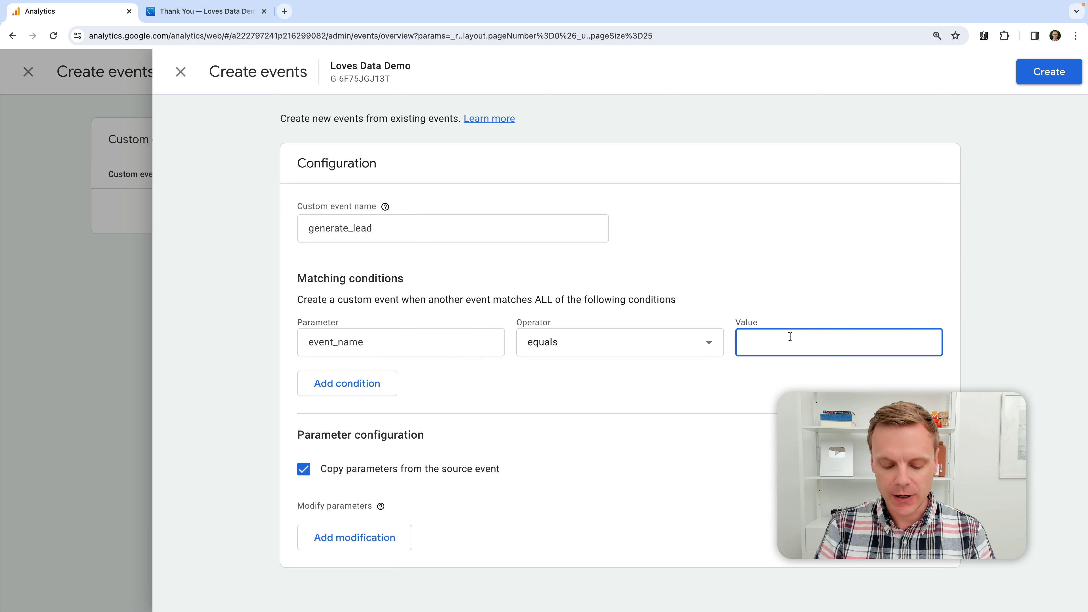
type("page_view")
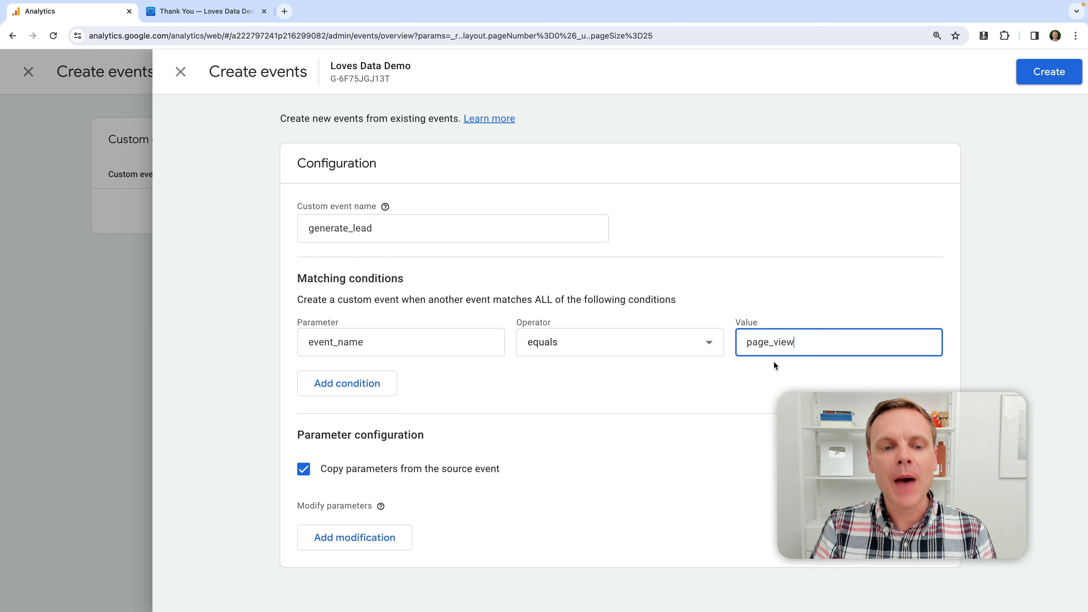
Add a second condition on page_location and browse its operator options
left_click(353, 387)
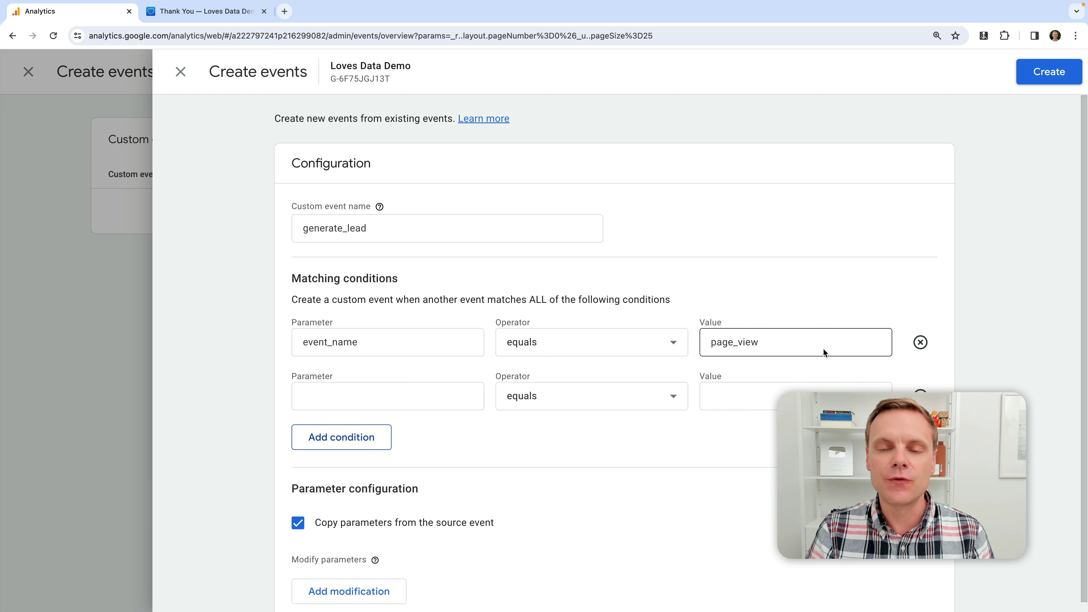
left_click(398, 395)
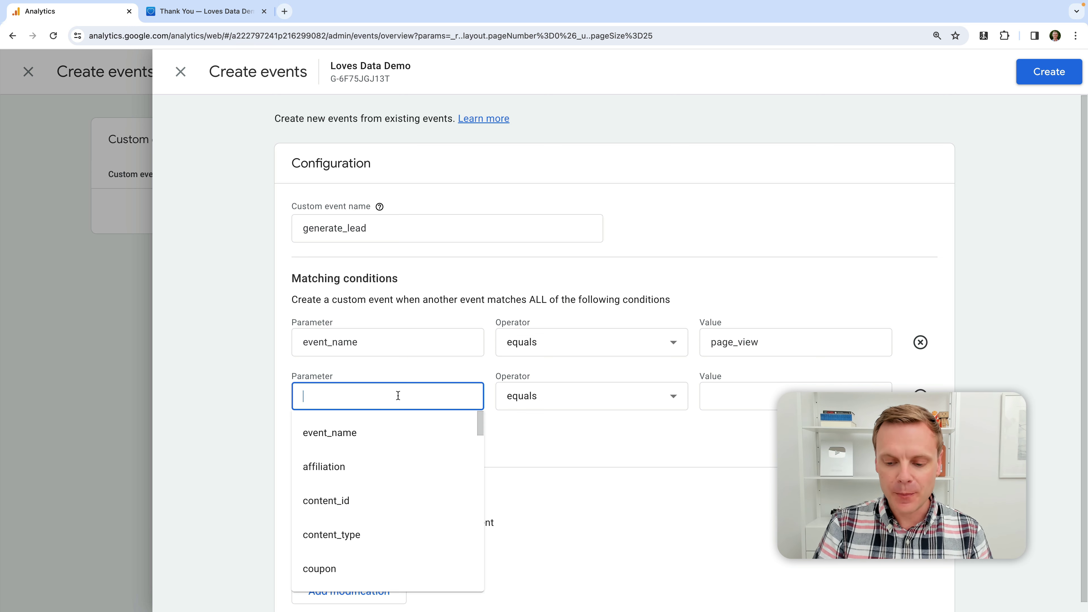
type("pagee")
key("BackSpace")
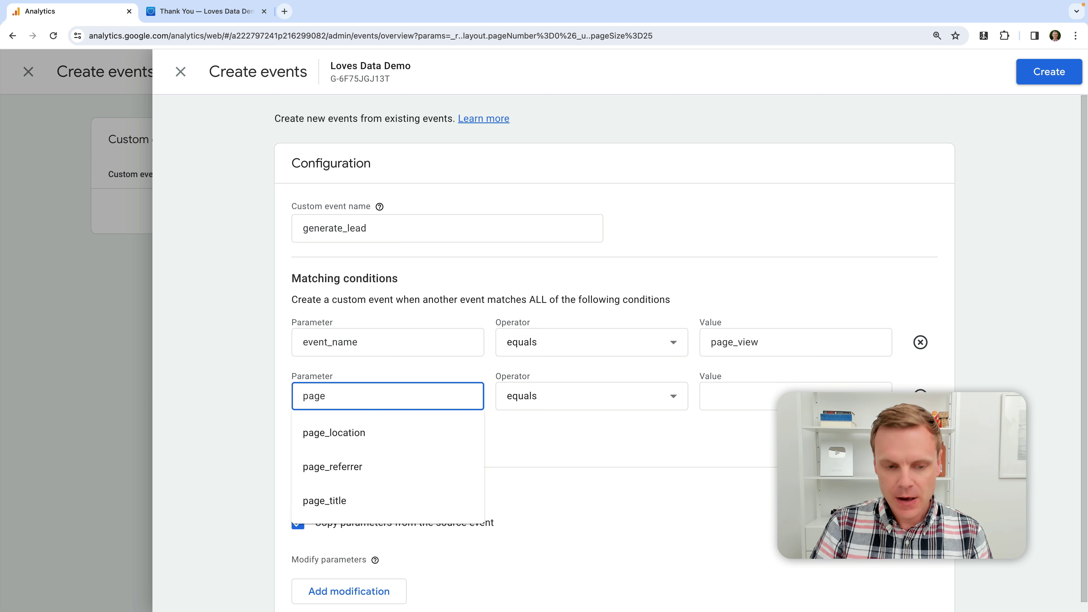
type("_lo")
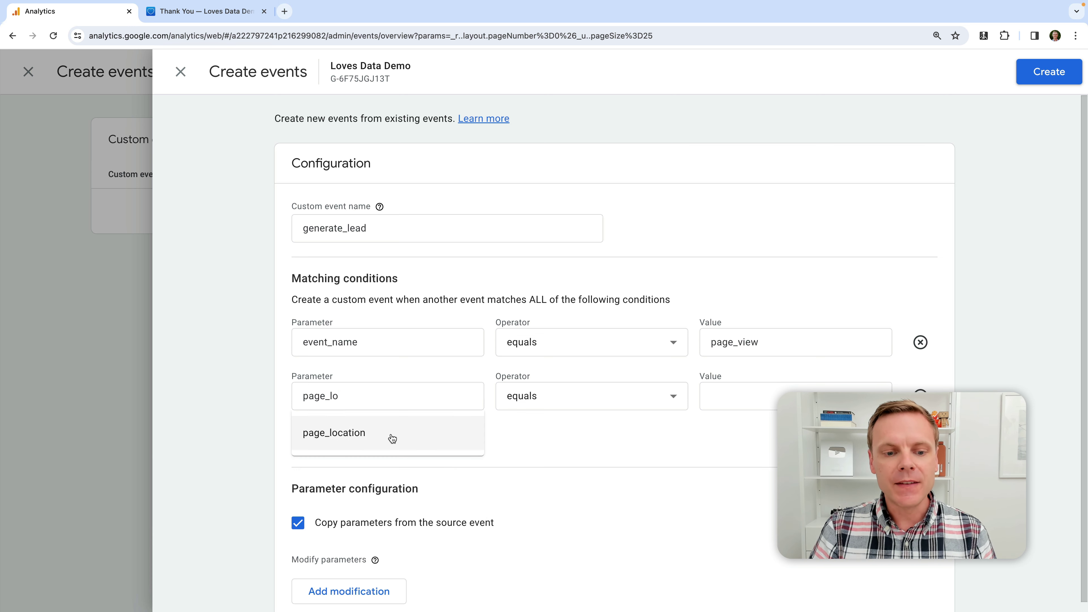
left_click(392, 435)
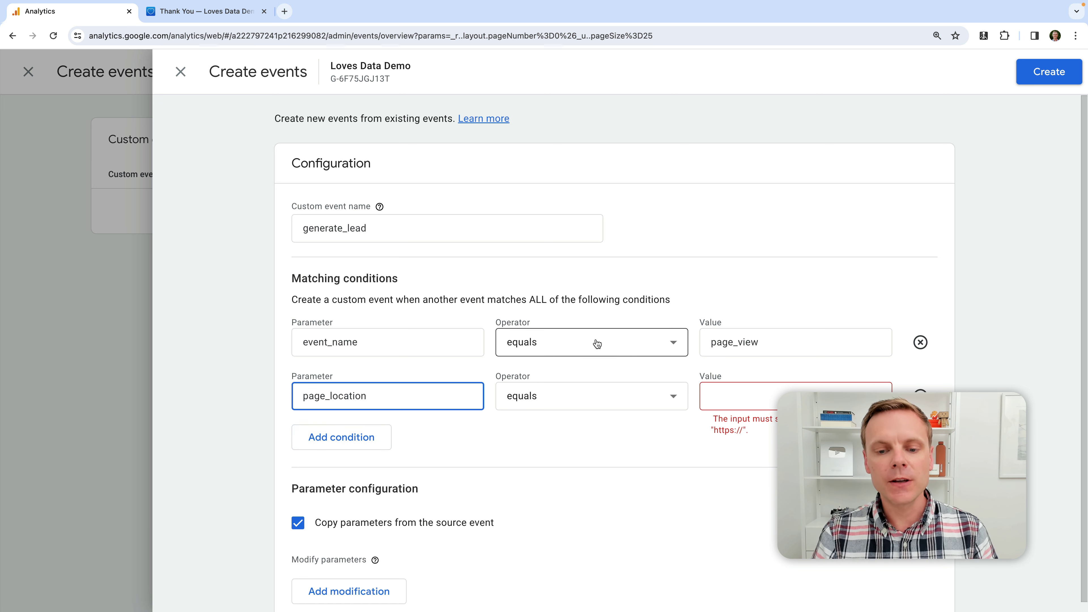
left_click(614, 400)
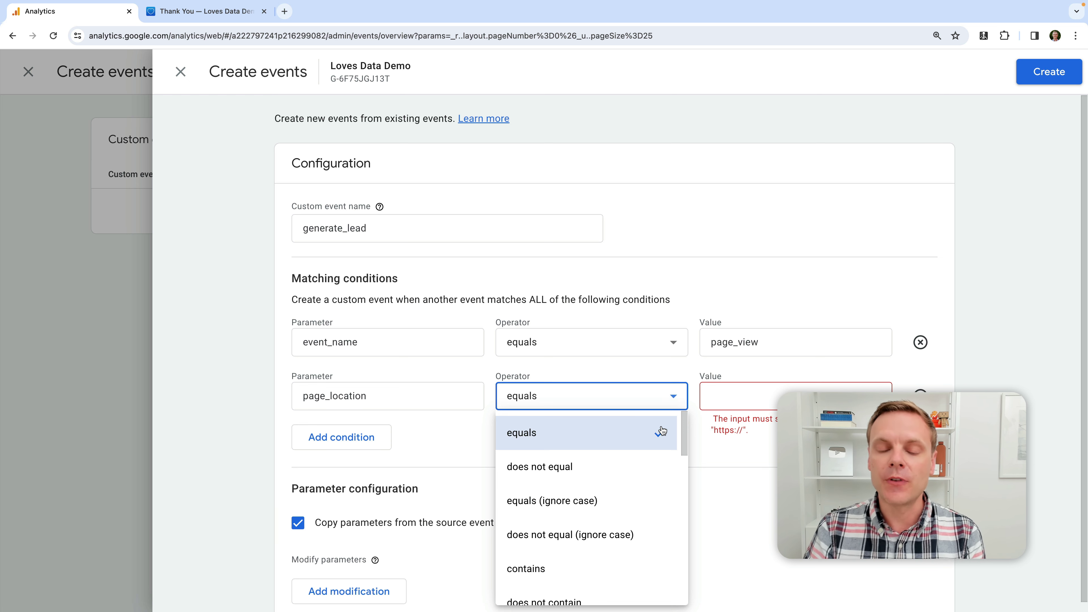
scroll(662, 430, "down", 3)
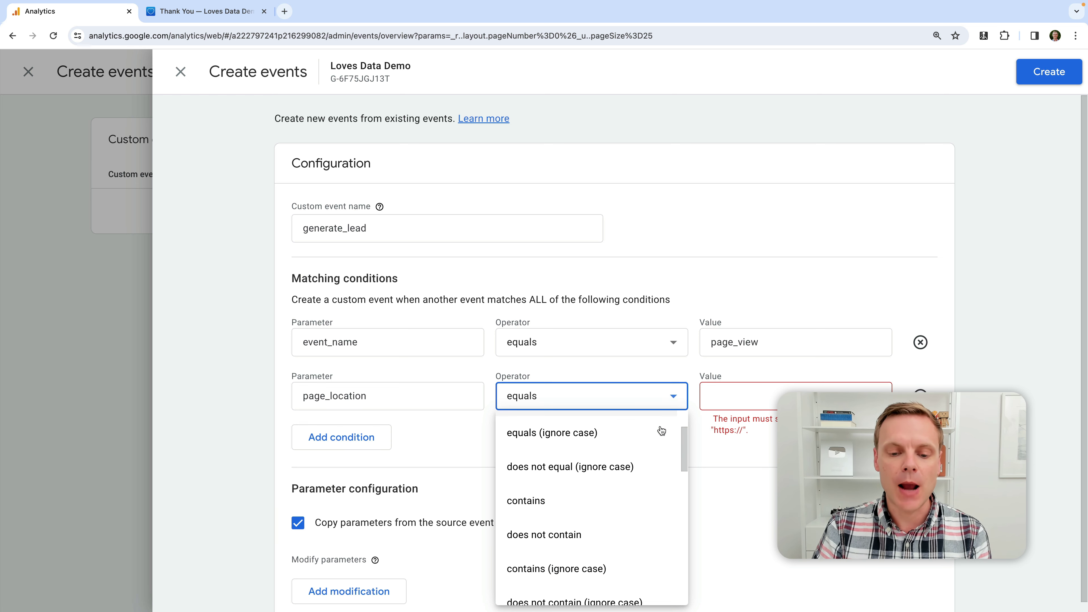
scroll(662, 430, "down", 5)
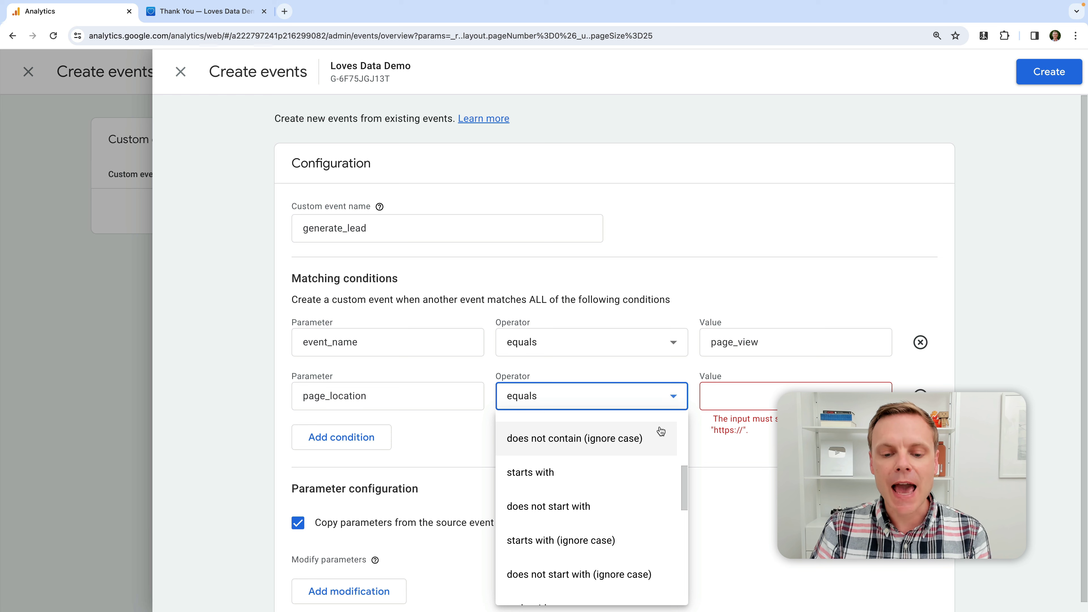
scroll(584, 462, "down", 5)
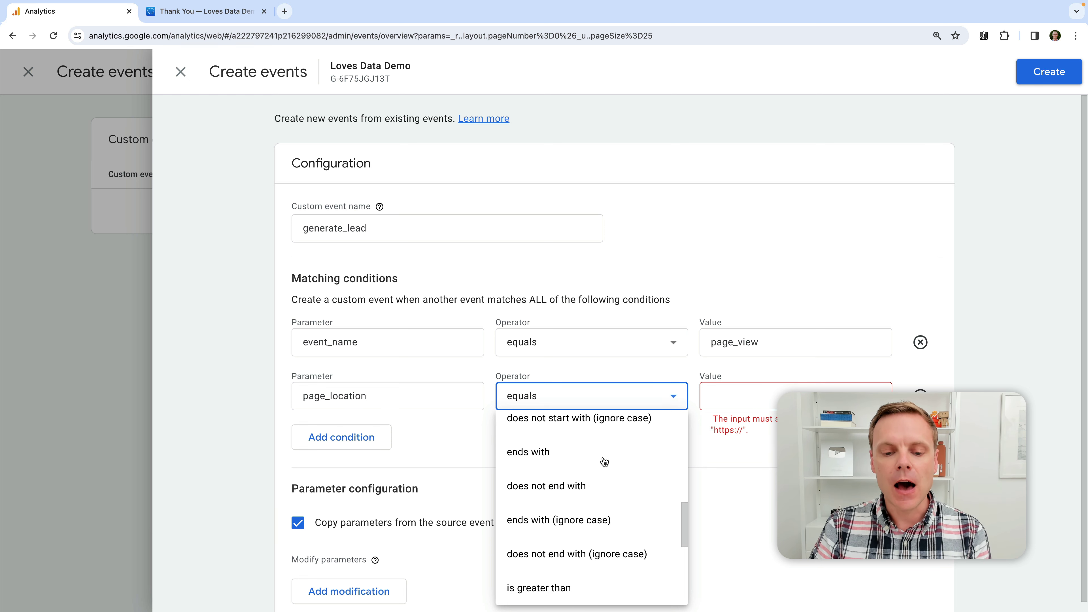
scroll(604, 462, "down", 5)
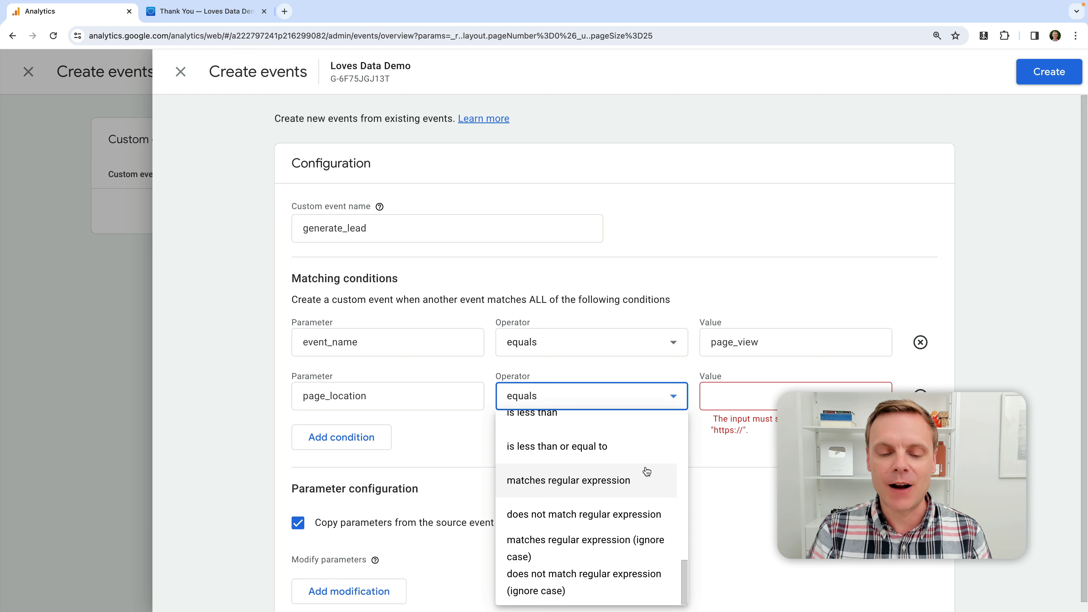
scroll(646, 482, "up", 8)
scroll(648, 471, "up", 5)
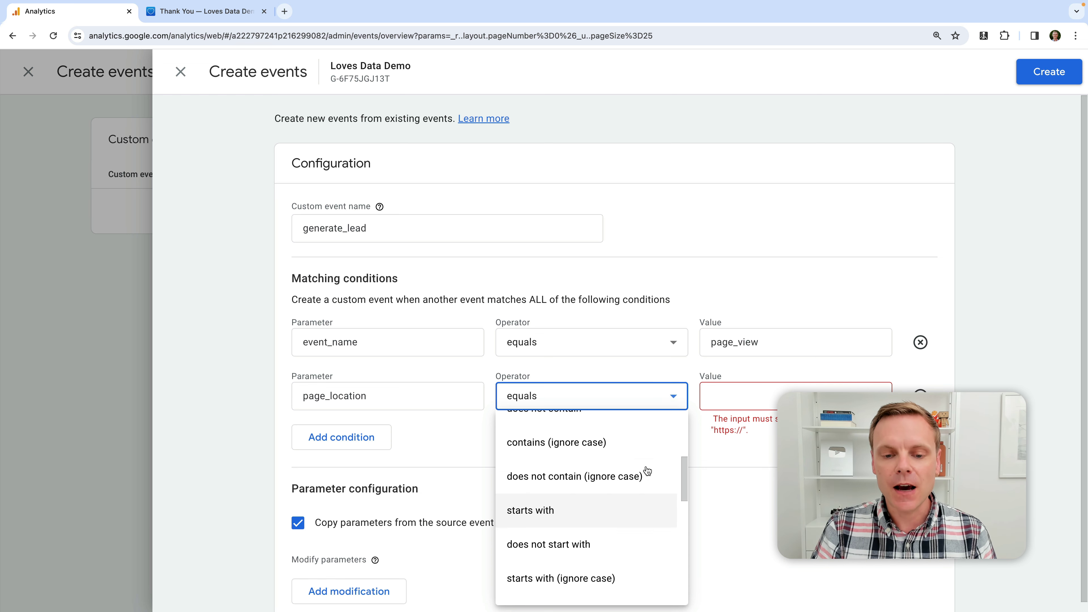
left_click(742, 399)
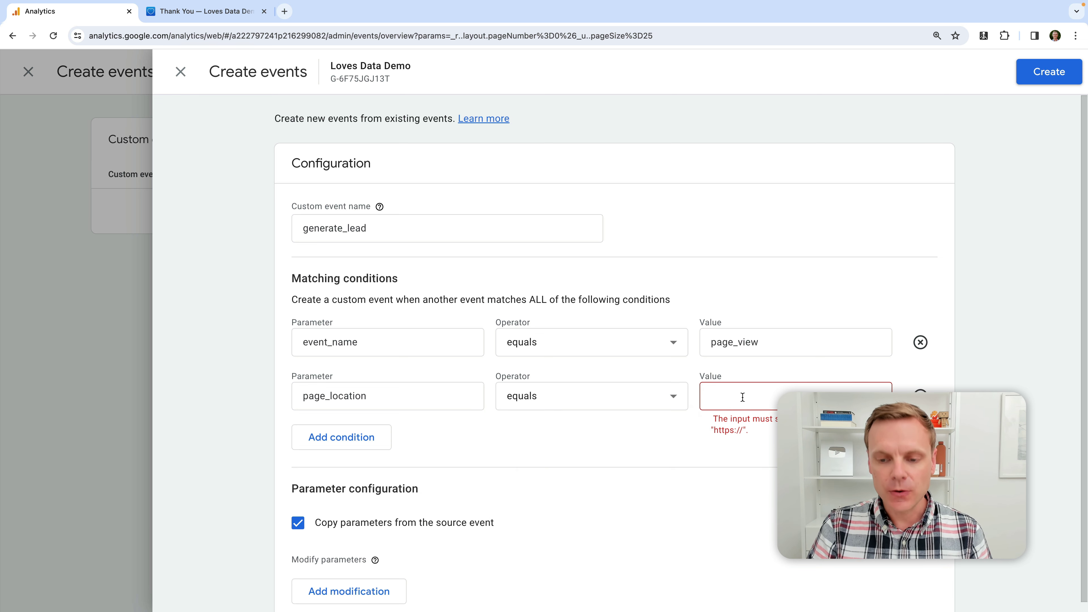
left_click(745, 396)
key("ctrl+v")
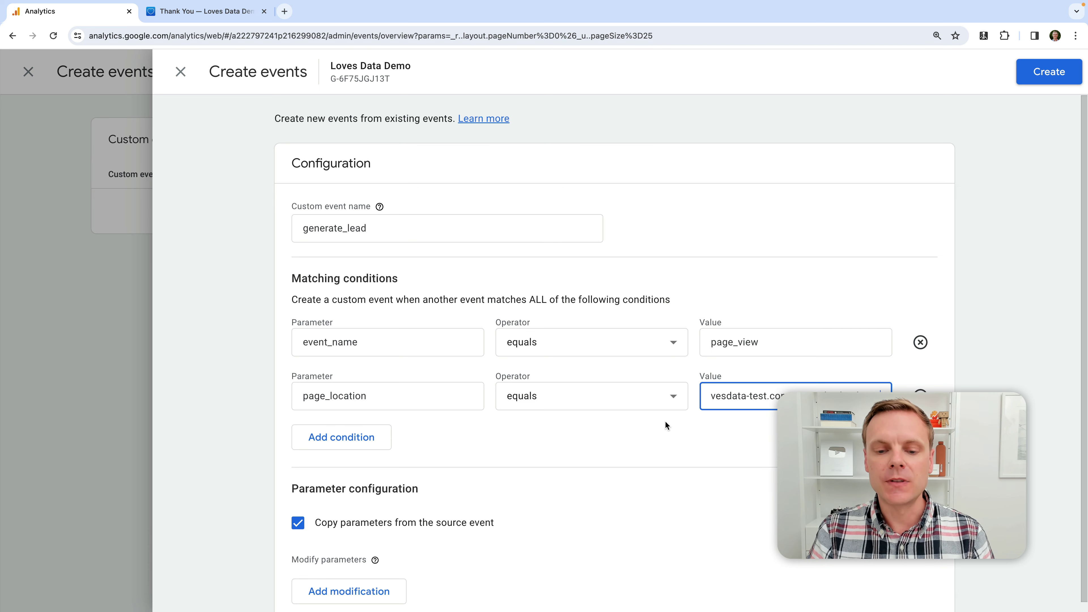
scroll(664, 420, "down", 1)
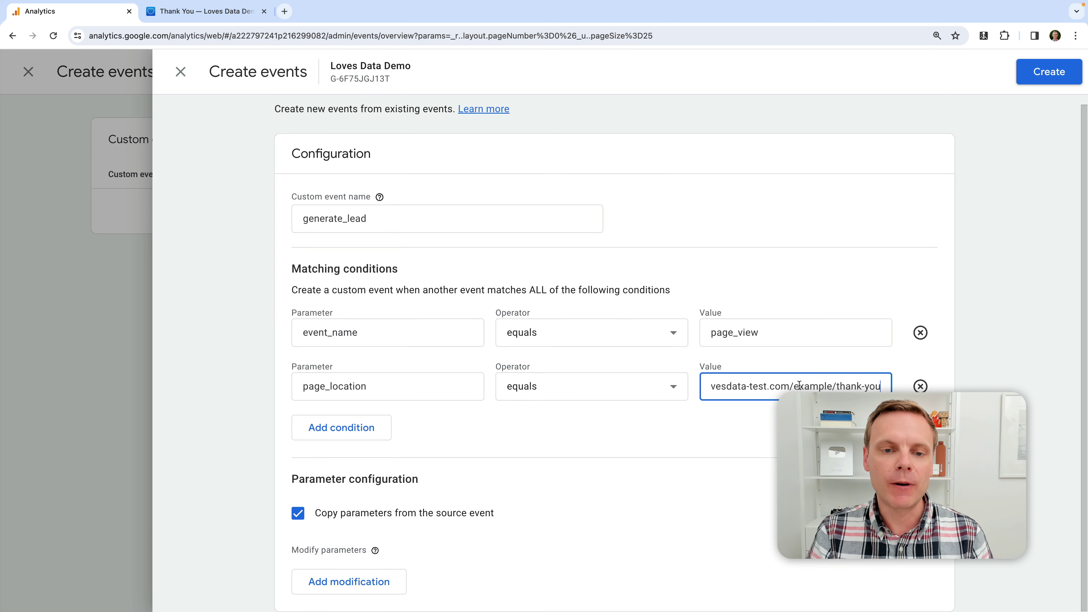
left_click(204, 13)
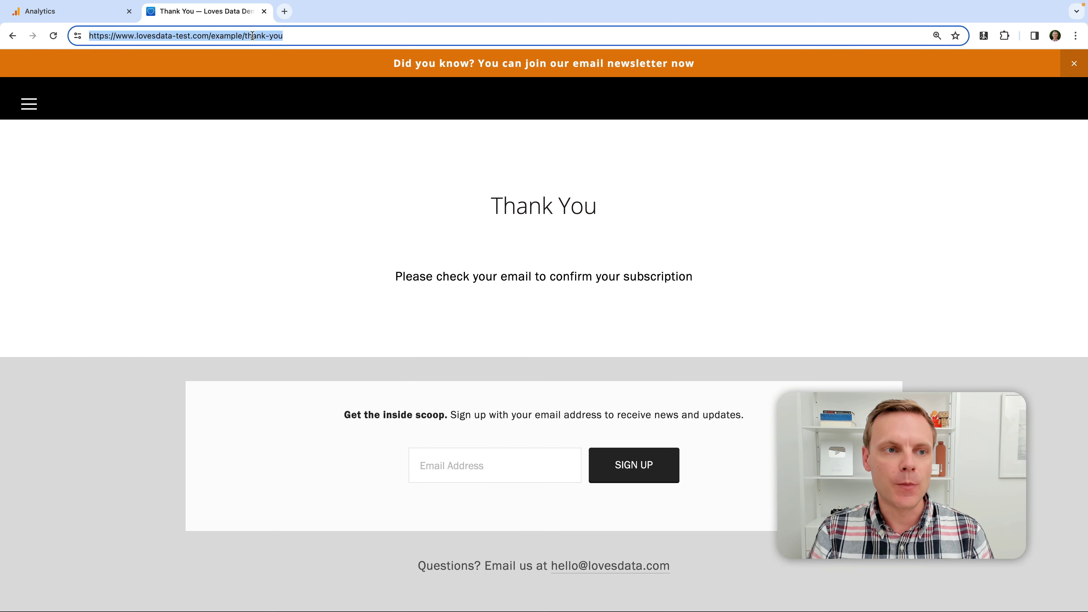
left_click(77, 16)
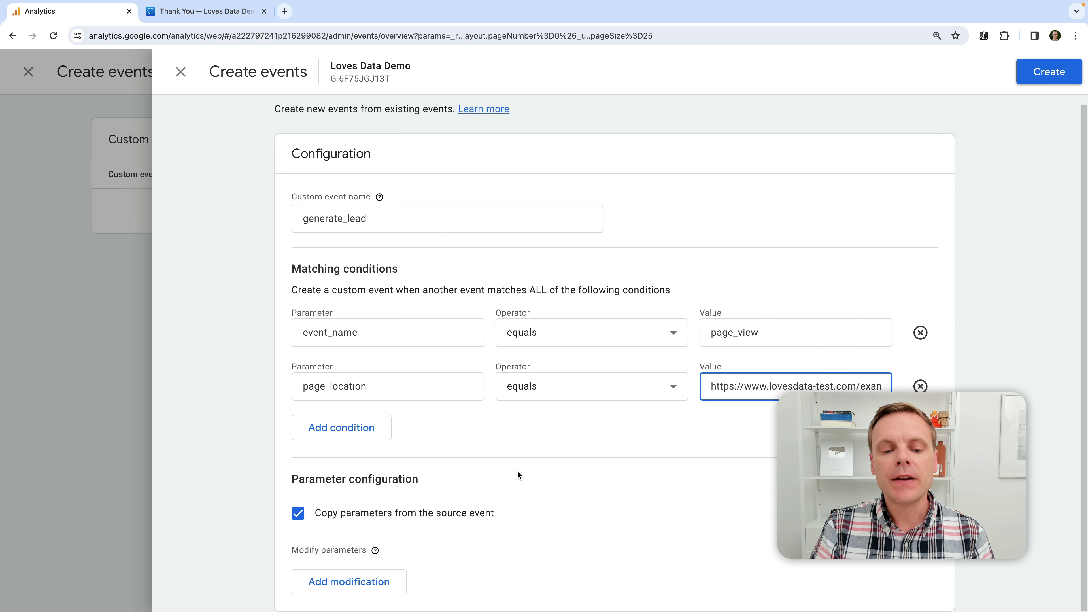
Discard the empty parameter modification row and create the generate_lead custom event
left_click(357, 583)
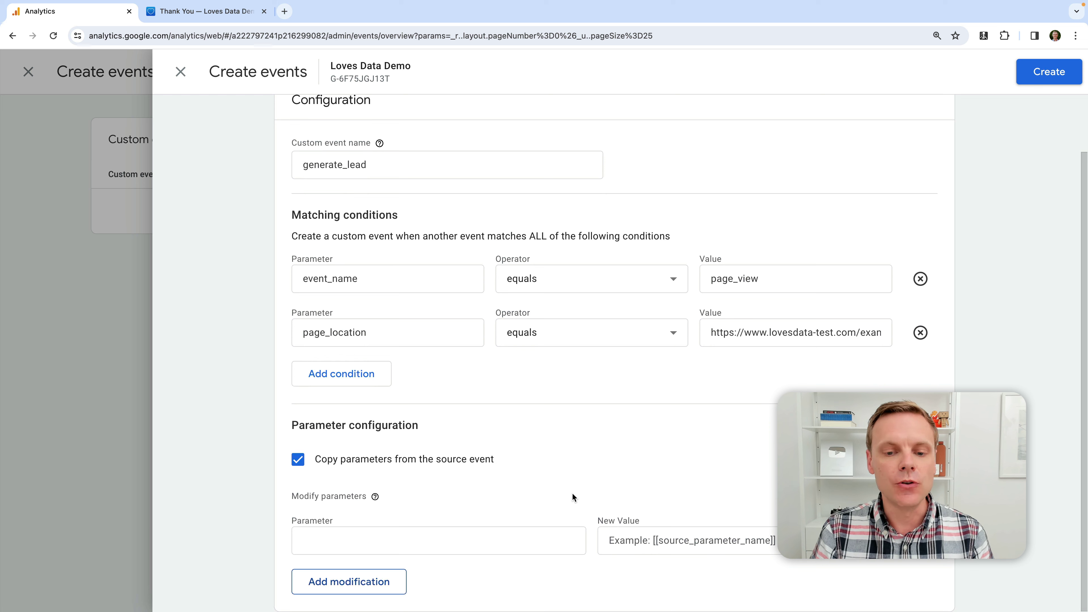
left_click(920, 541)
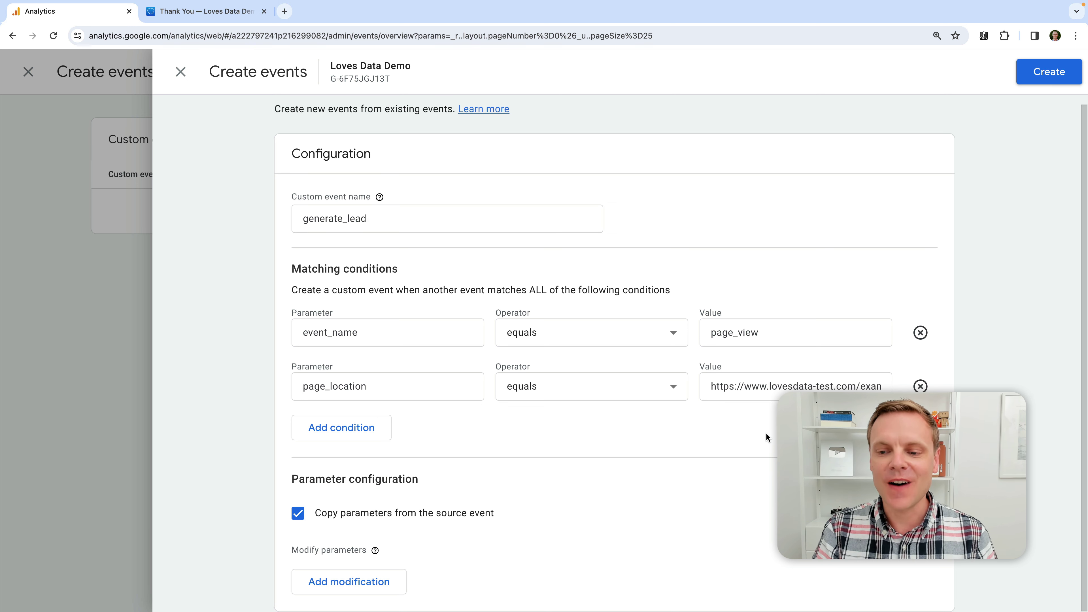
left_click(1054, 76)
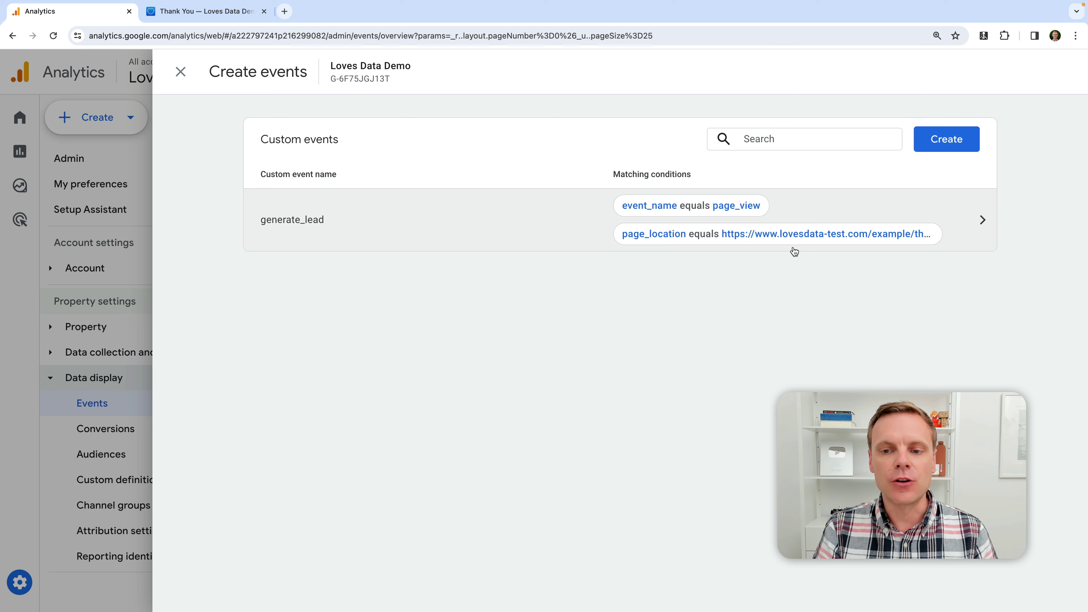
Close the custom events panel, reopen it to confirm generate_lead is listed, and close it again
left_click(180, 72)
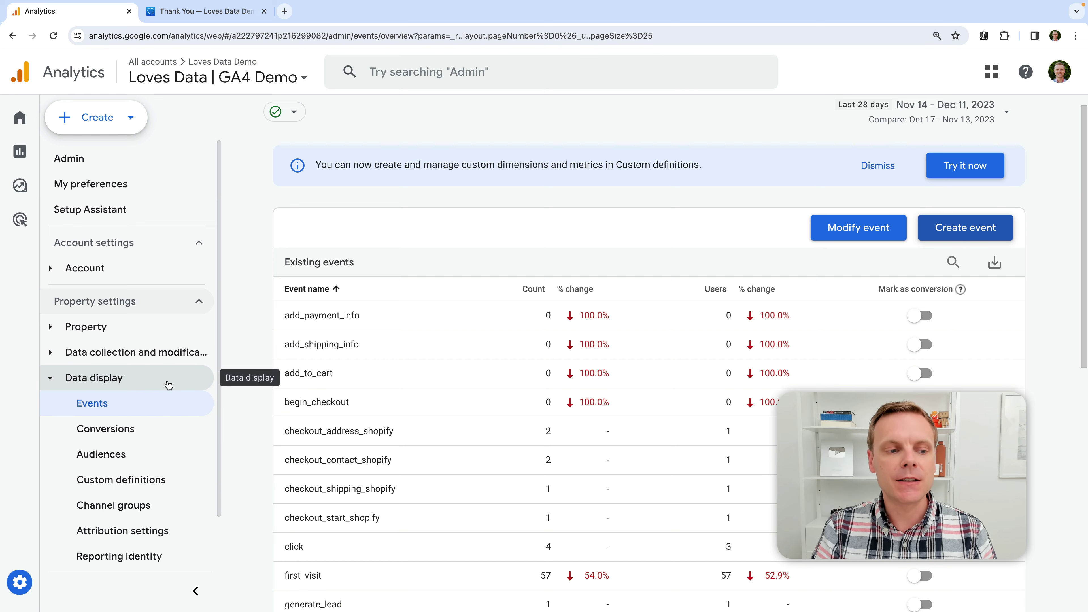
left_click(979, 231)
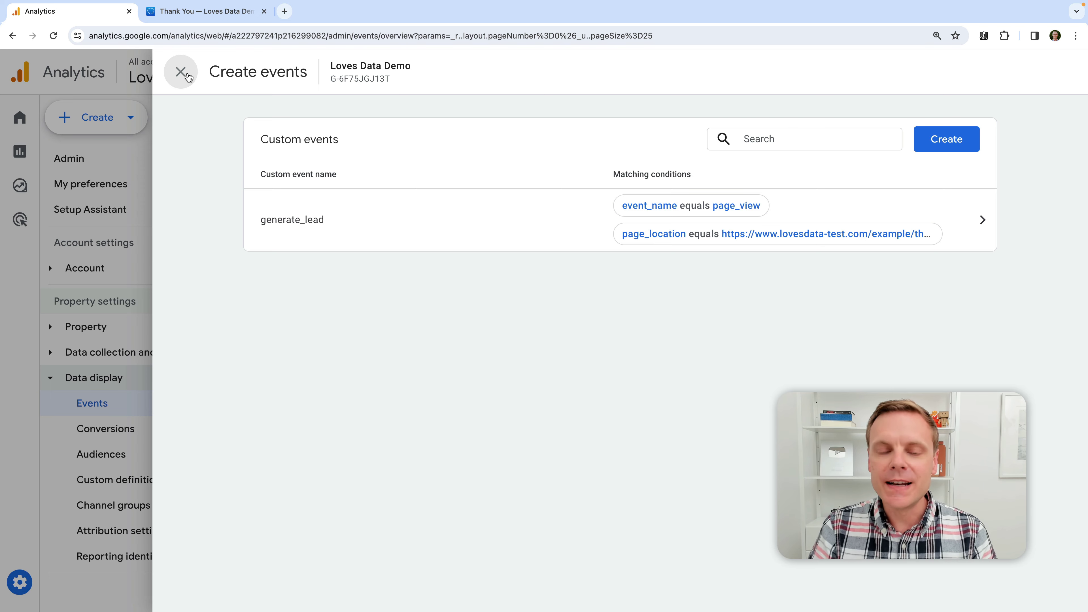
left_click(181, 72)
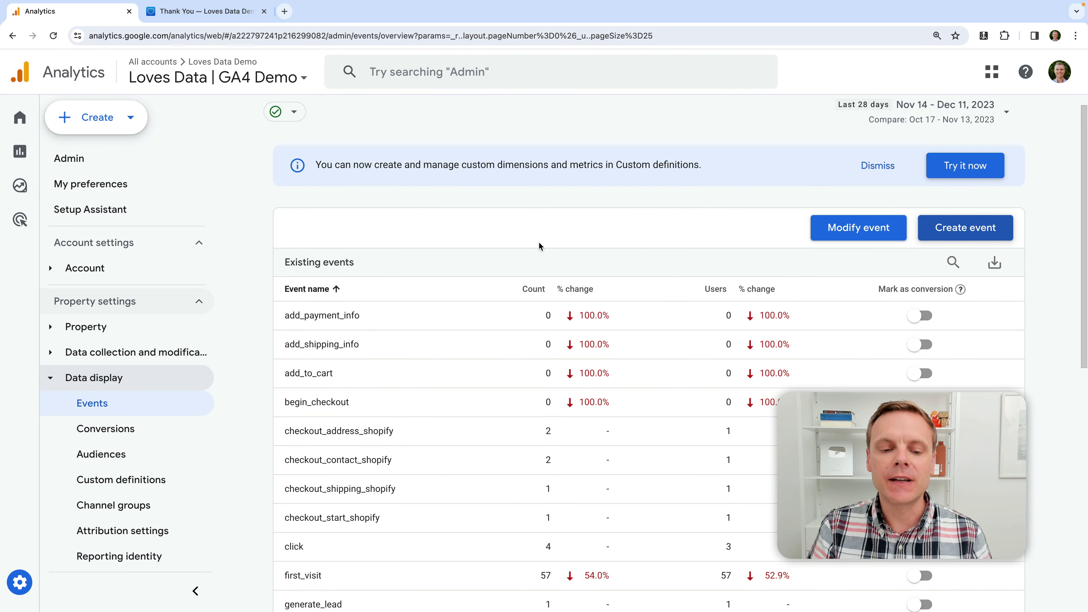
Review generate_lead's report showing 1 event from Australia, then return to the Admin Events list
scroll(539, 245, "down", 3)
scroll(539, 246, "down", 2)
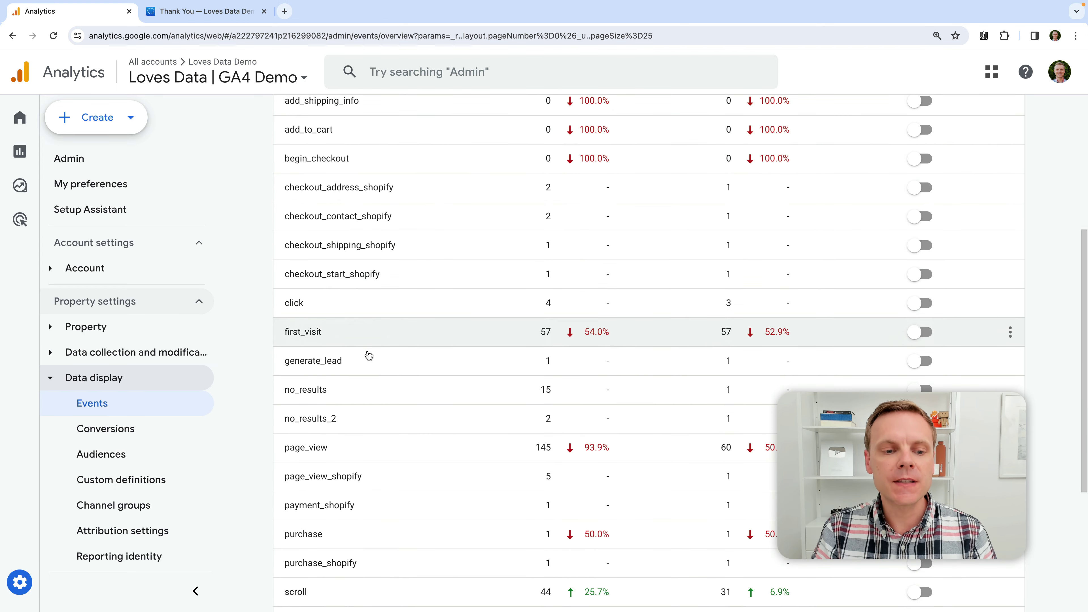
left_click_drag(279, 362, 379, 368)
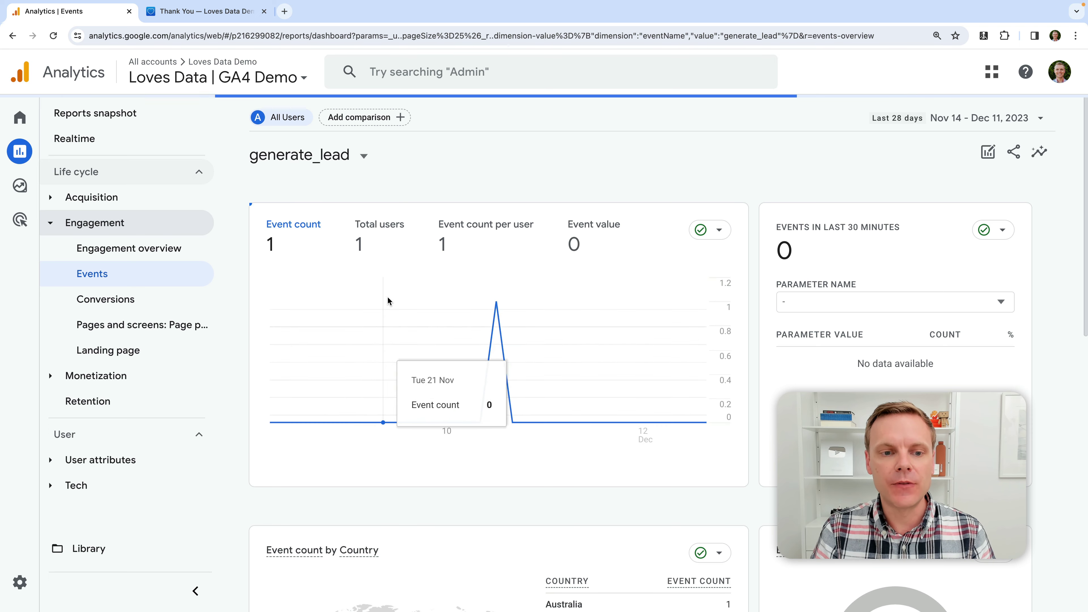
scroll(494, 288, "down", 1)
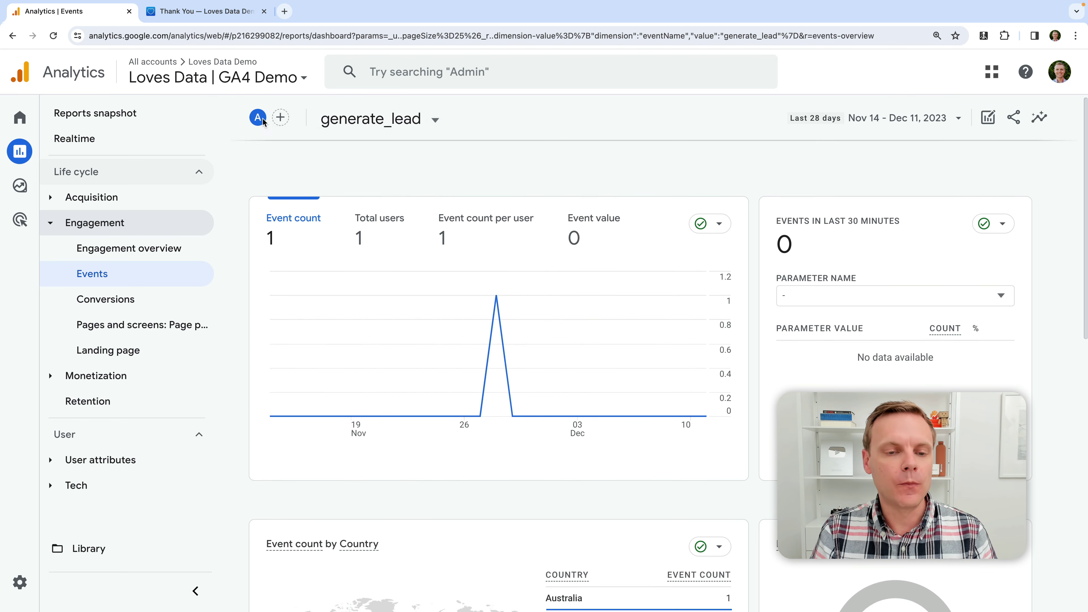
left_click(12, 36)
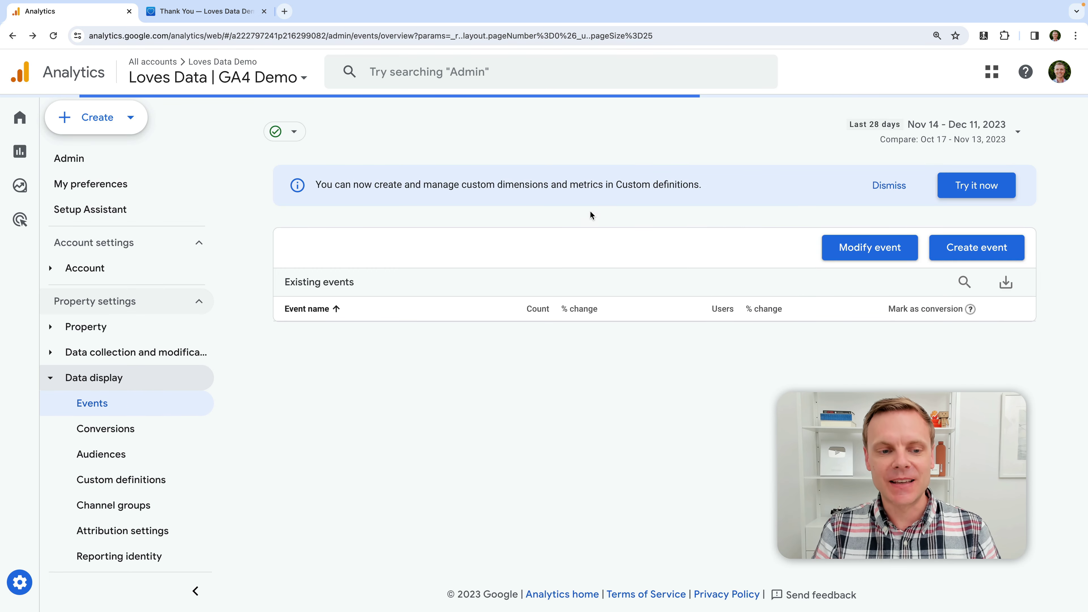
scroll(474, 363, "down", 5)
scroll(475, 362, "down", 1)
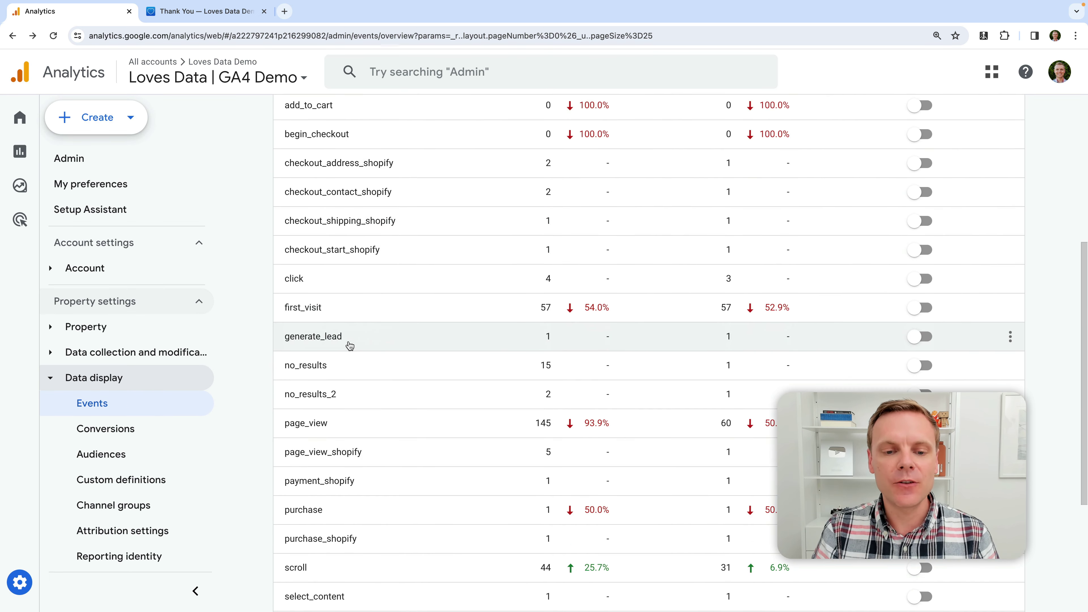
Toggle generate_lead's conversion mark on and back off, then view the Conversions list showing only purchase
left_click(915, 337)
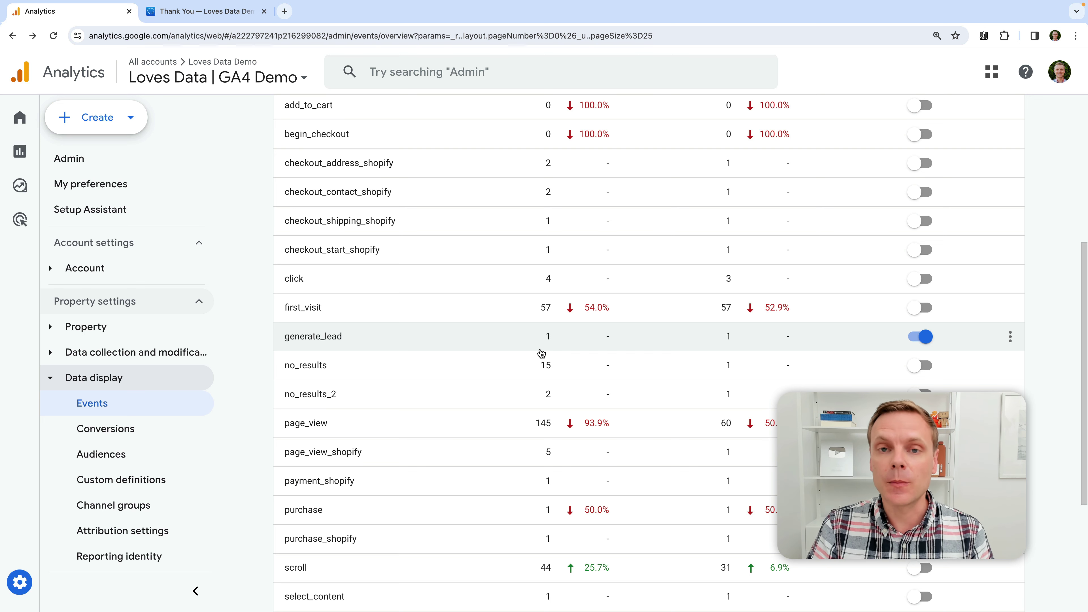
left_click(923, 335)
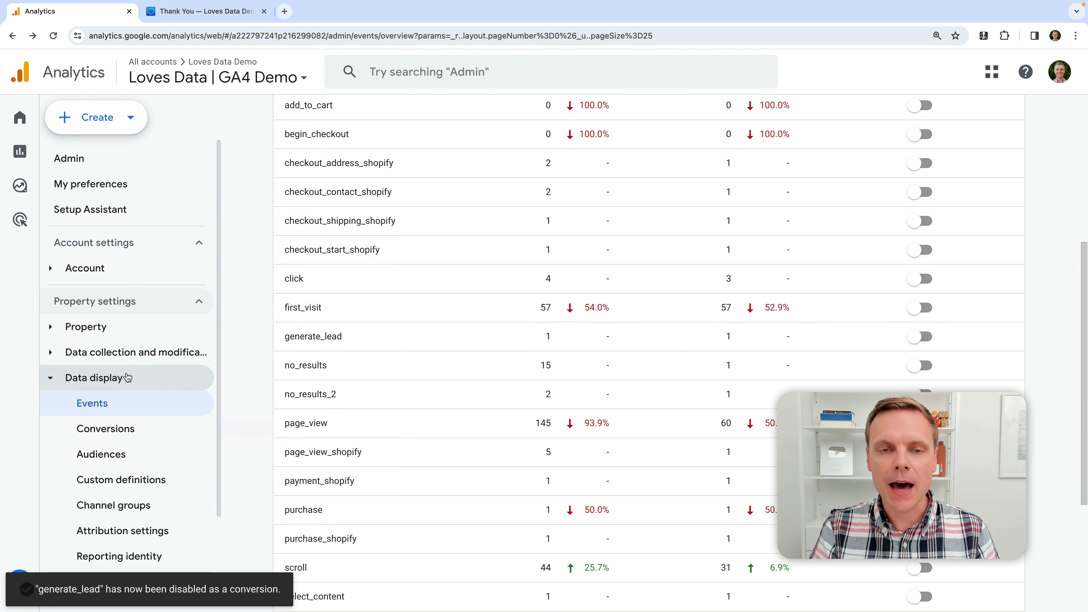
left_click(172, 433)
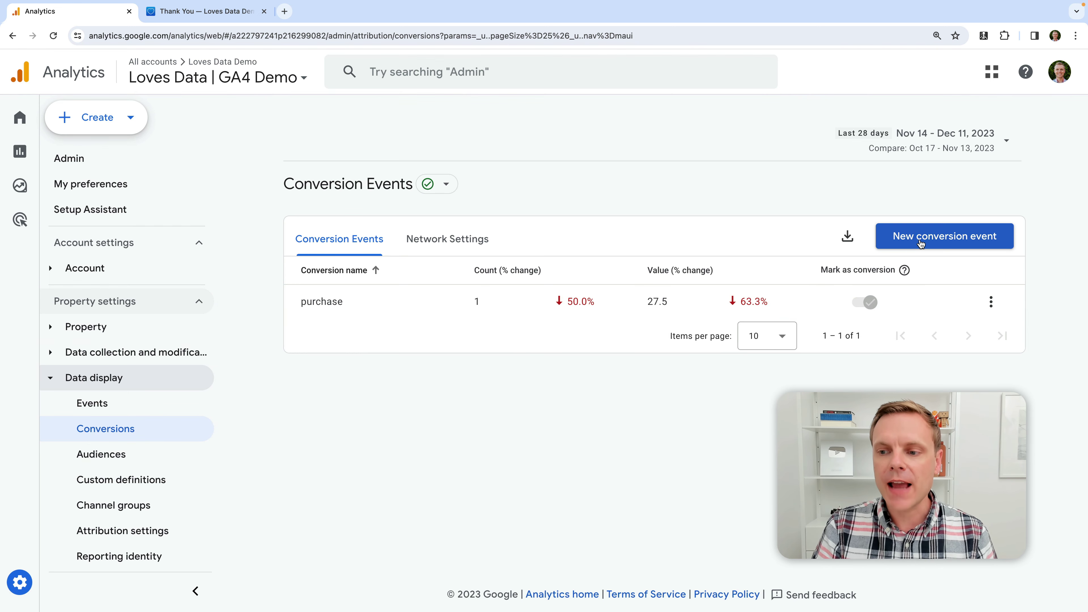
Create a new conversion event named generate_lead and save it
left_click(920, 242)
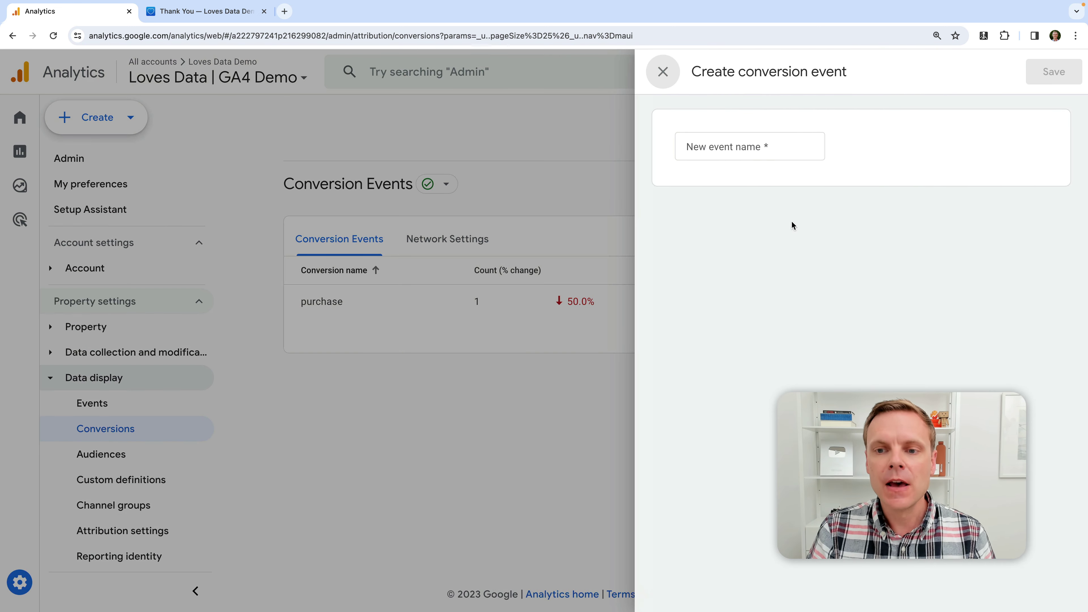
left_click(755, 146)
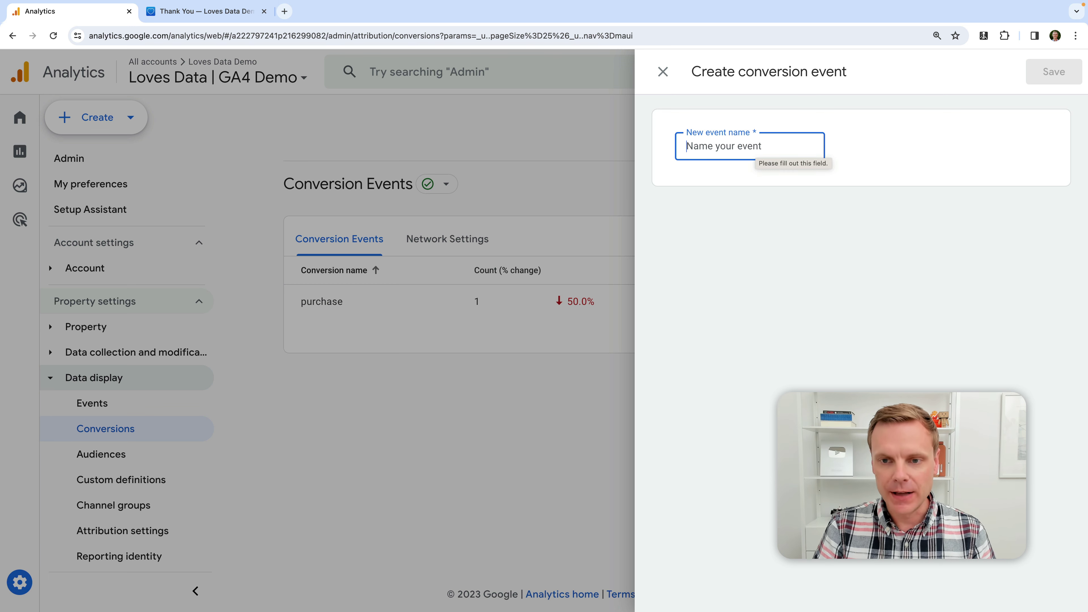
type("generate")
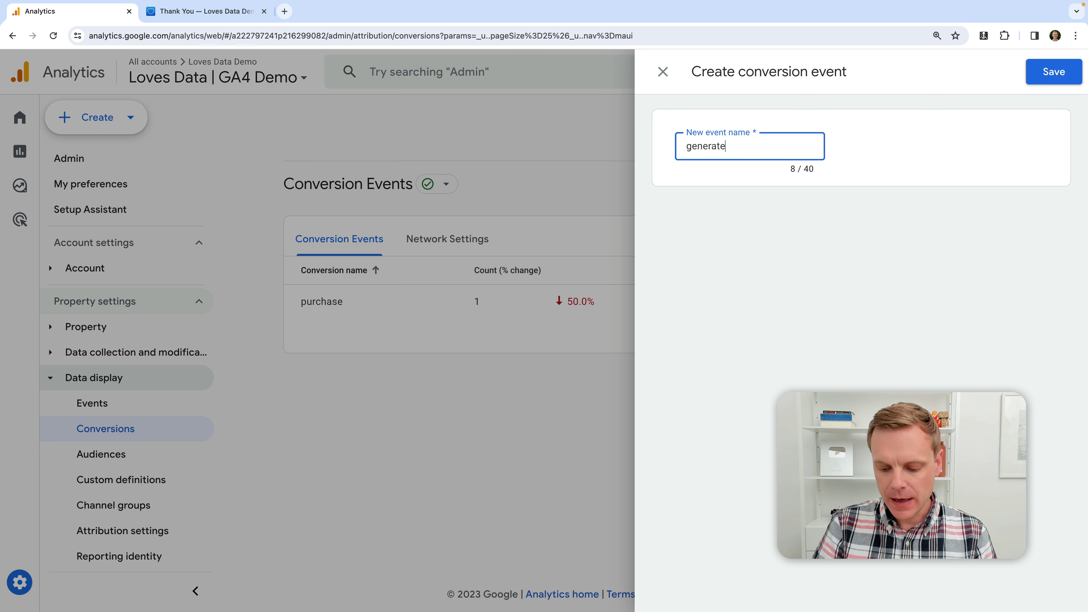
type("_lead")
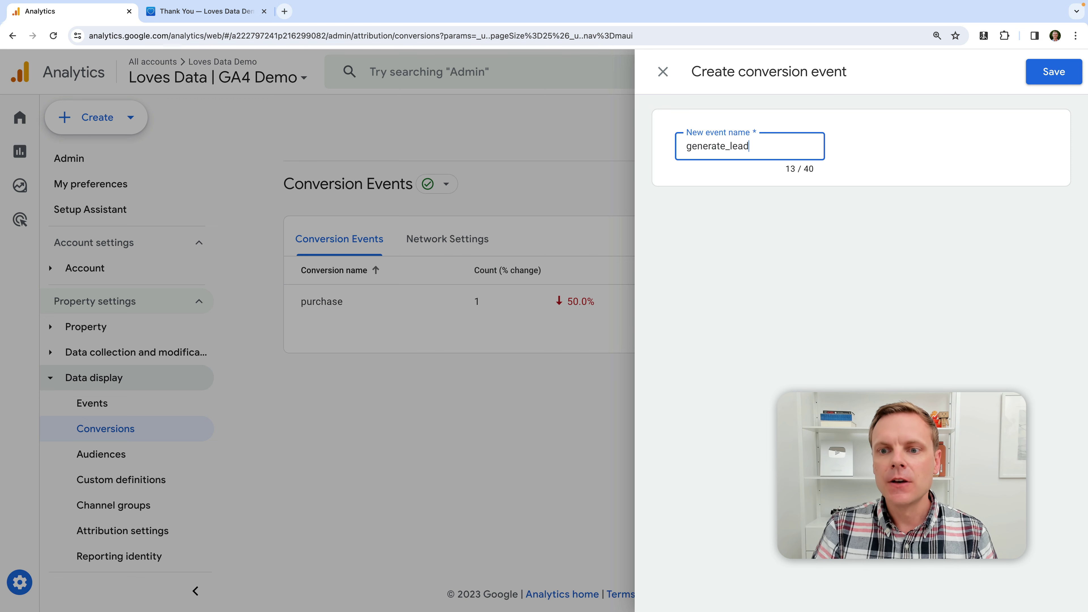
left_click_drag(762, 153, 650, 155)
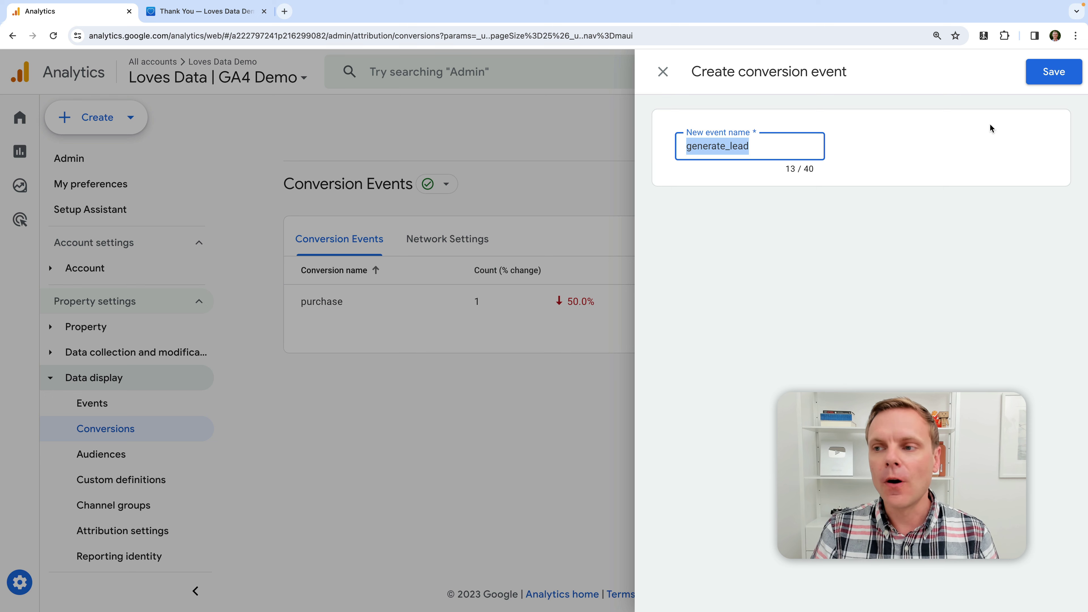
left_click(1051, 72)
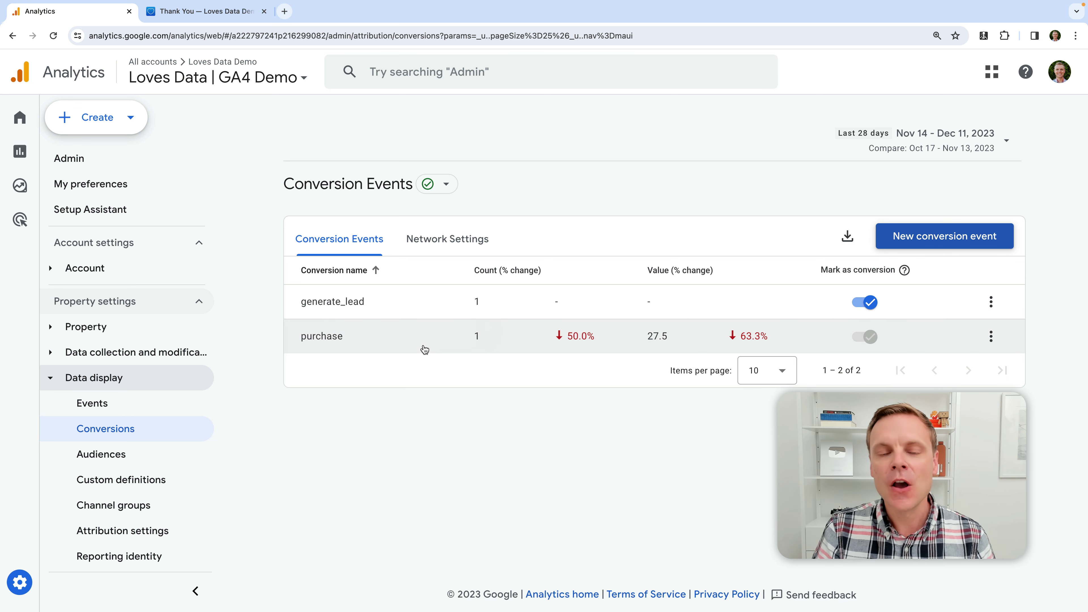
Check generate_lead in the Engagement > Conversions report, then expand Admin's Data display settings
mouse_move(29, 157)
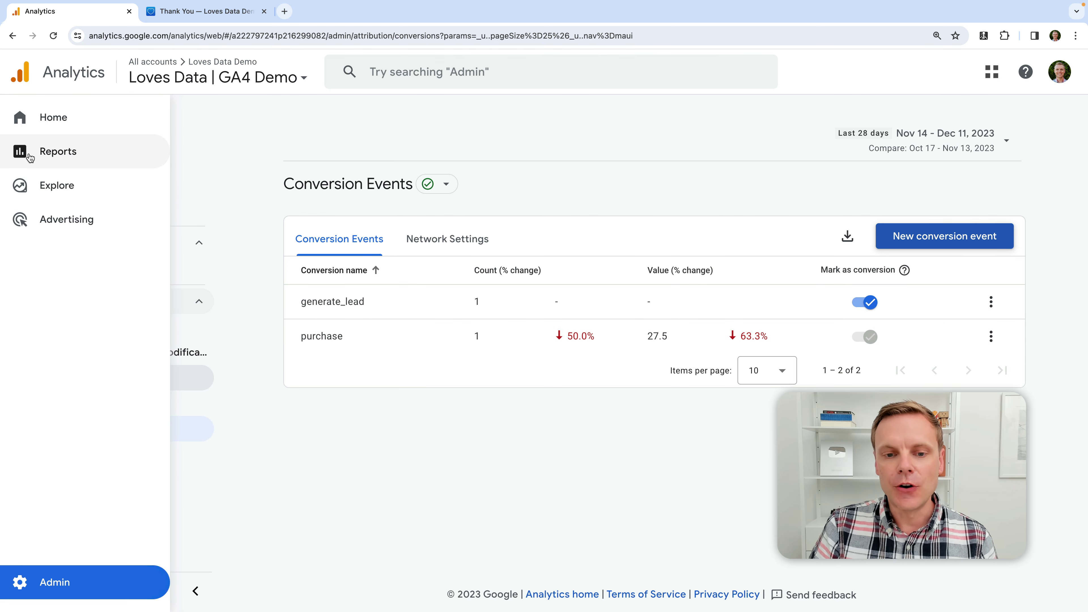
left_click(29, 156)
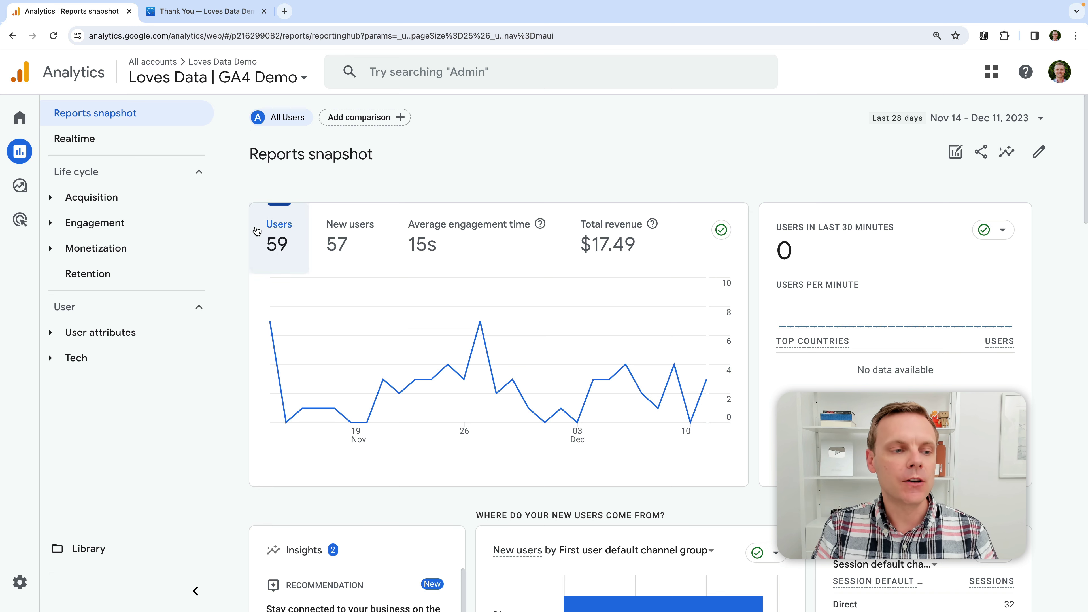
left_click(165, 225)
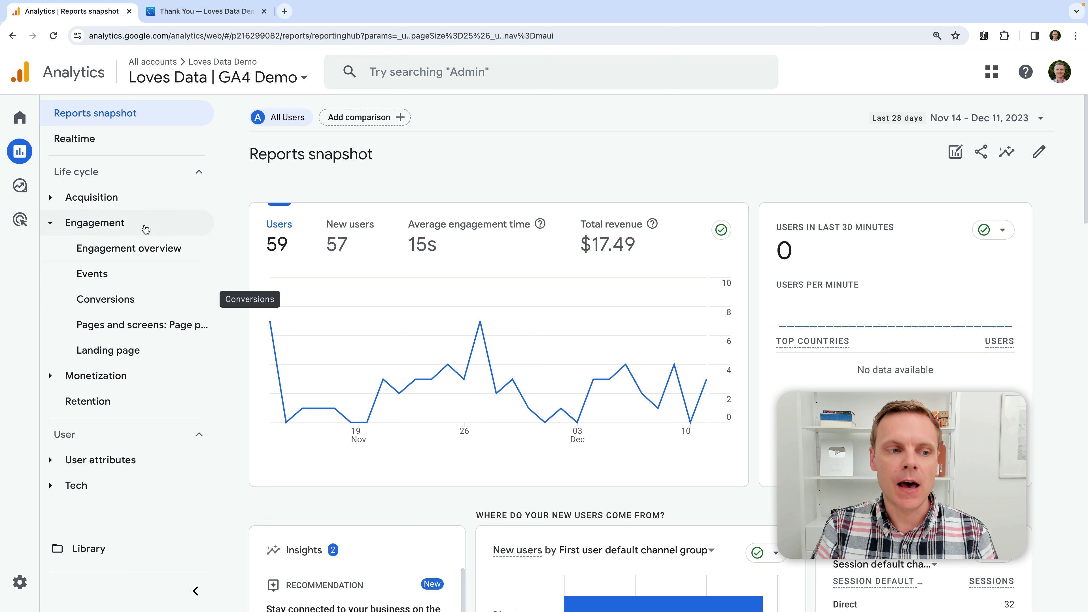
left_click(166, 299)
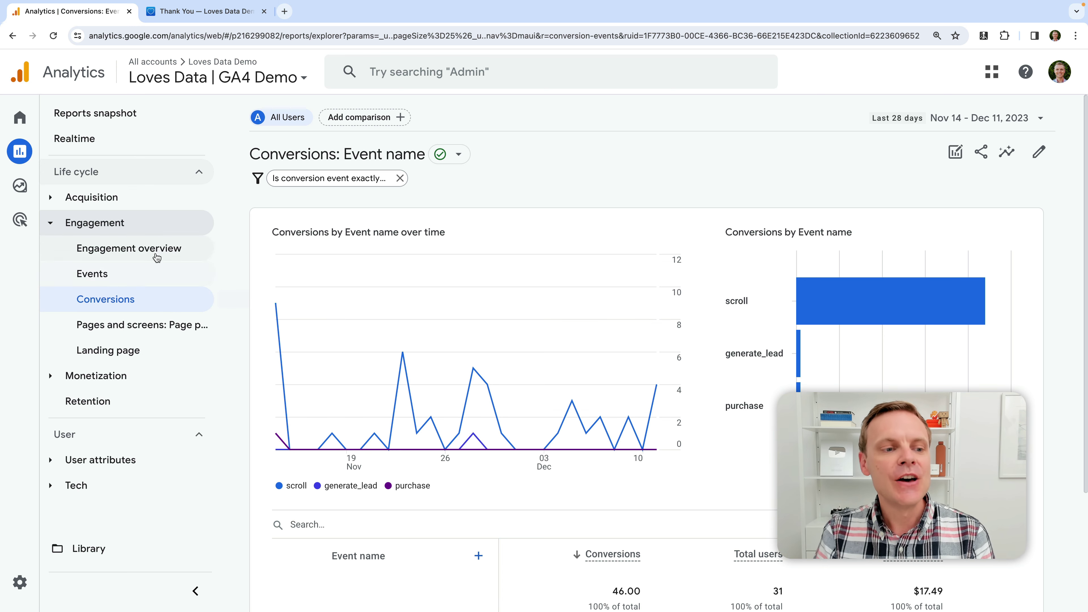
scroll(513, 338, "down", 3)
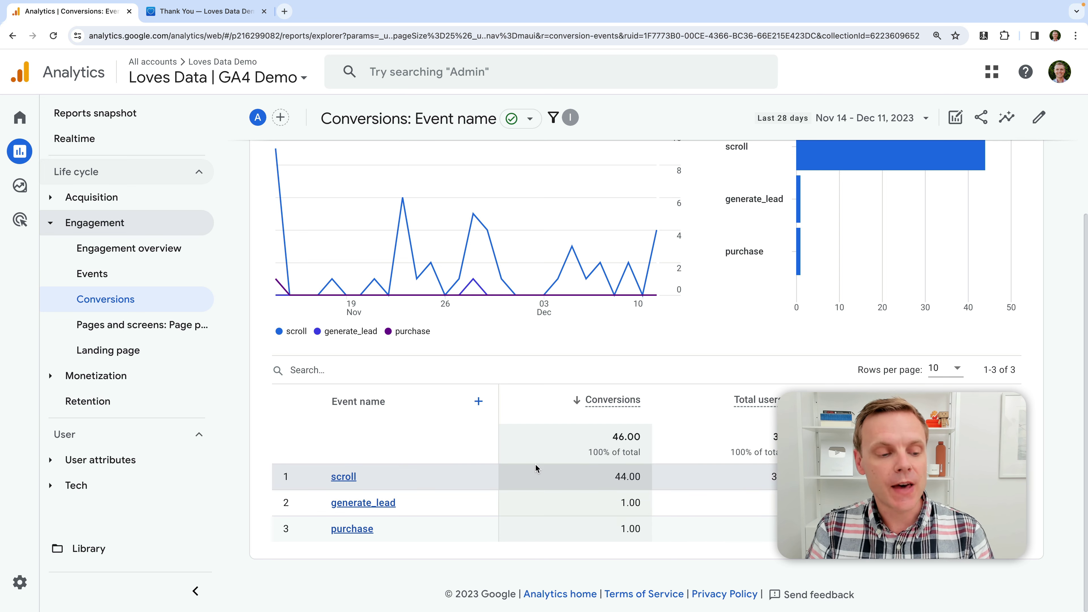
left_click(23, 584)
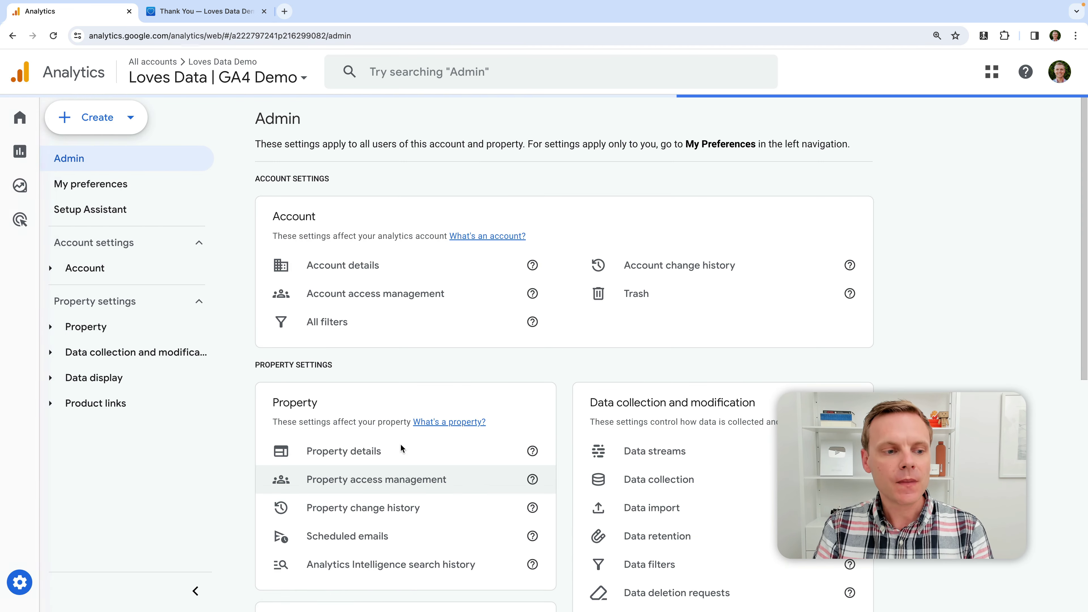
left_click(141, 379)
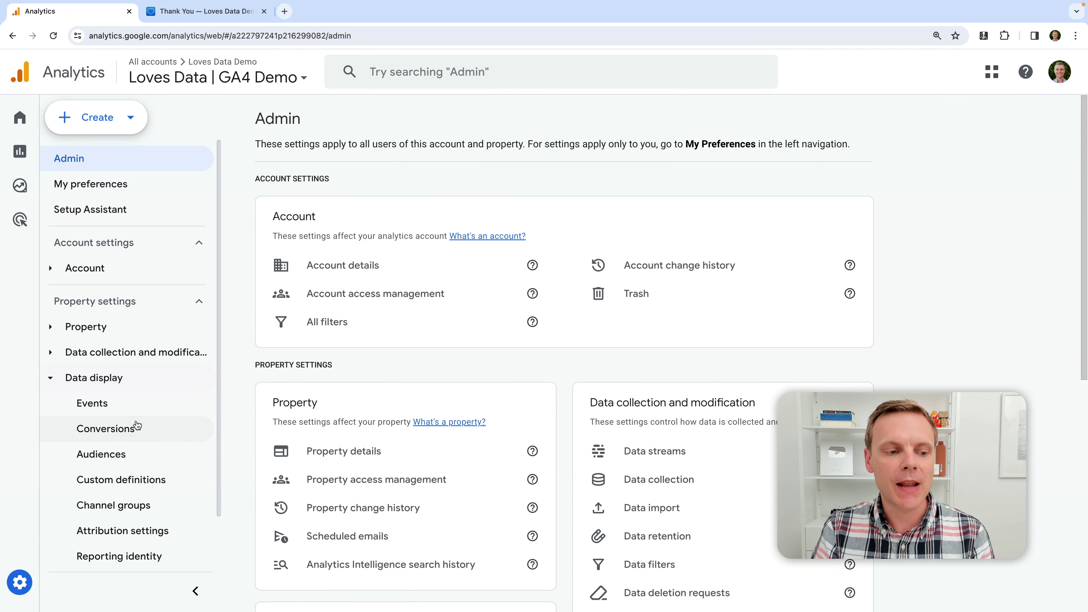
Give generate_lead a default conversion value of 15 US dollars and save it
left_click(143, 429)
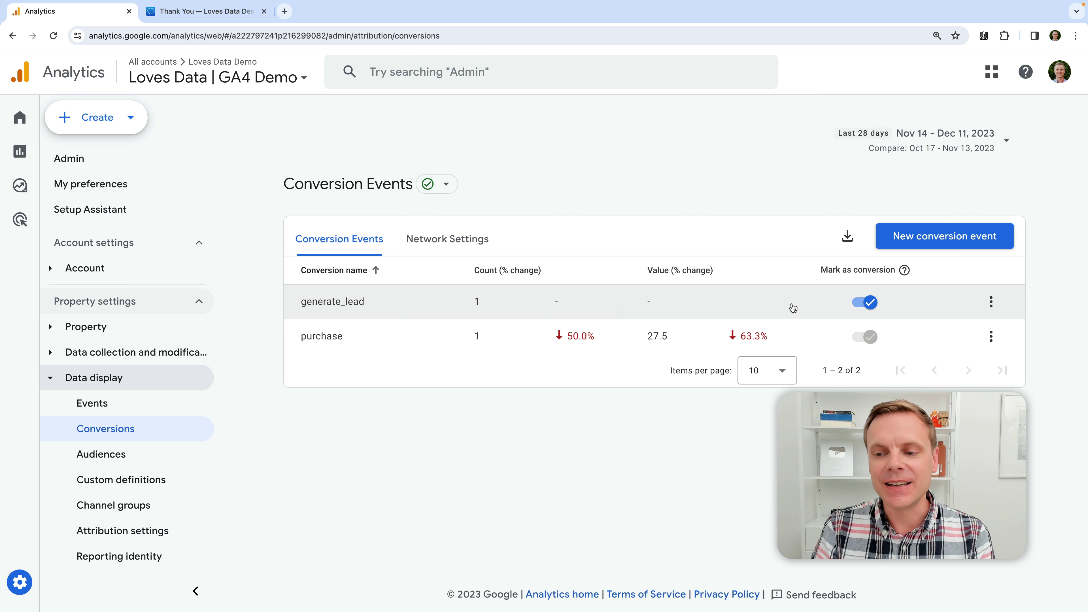
left_click(991, 303)
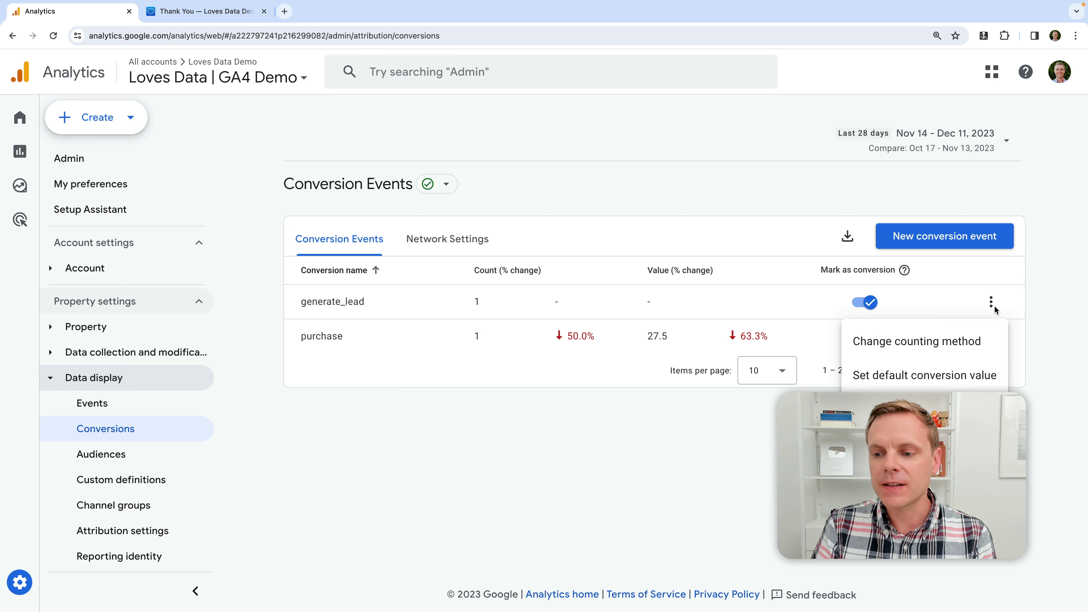
left_click(897, 383)
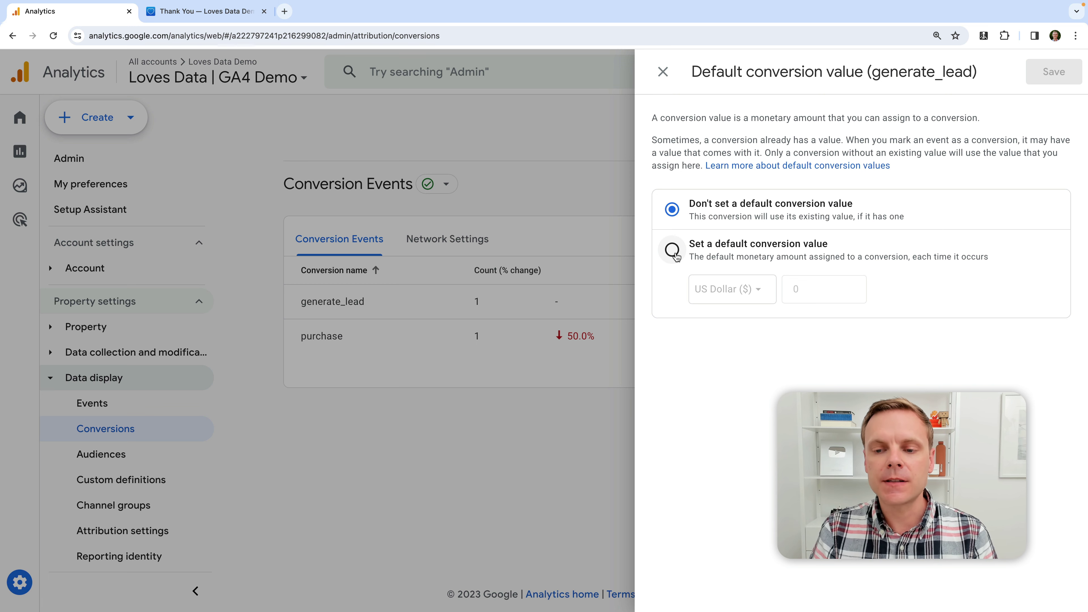
left_click(674, 252)
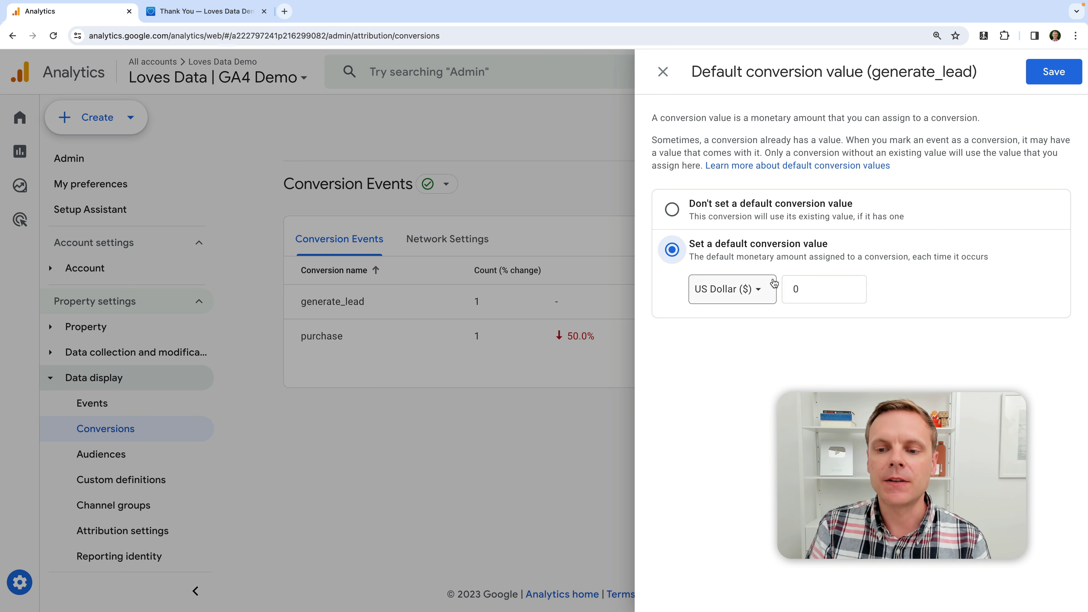
double_click(793, 288)
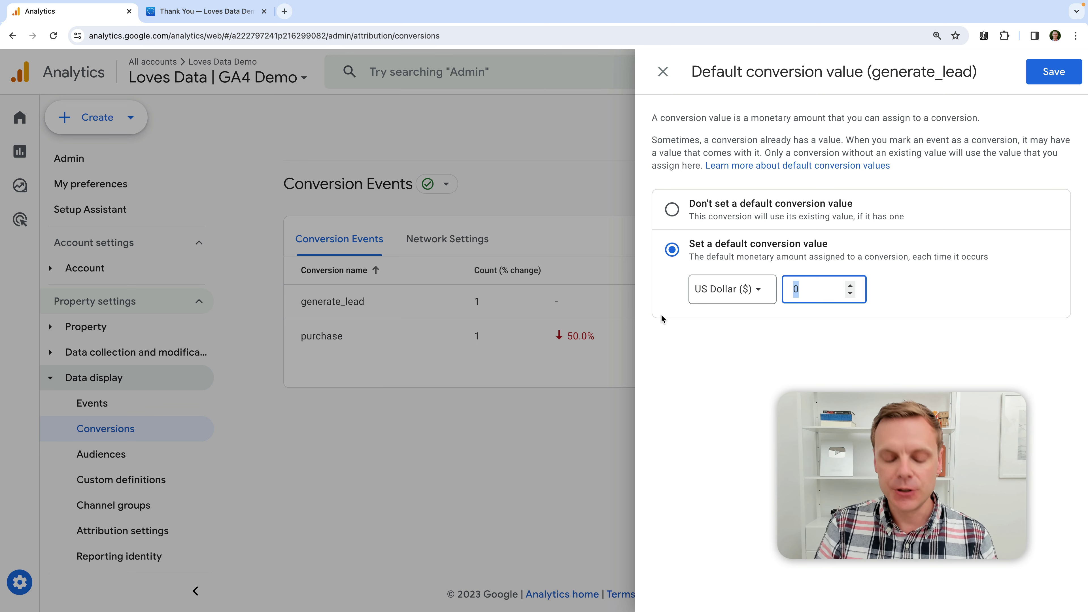
type("15")
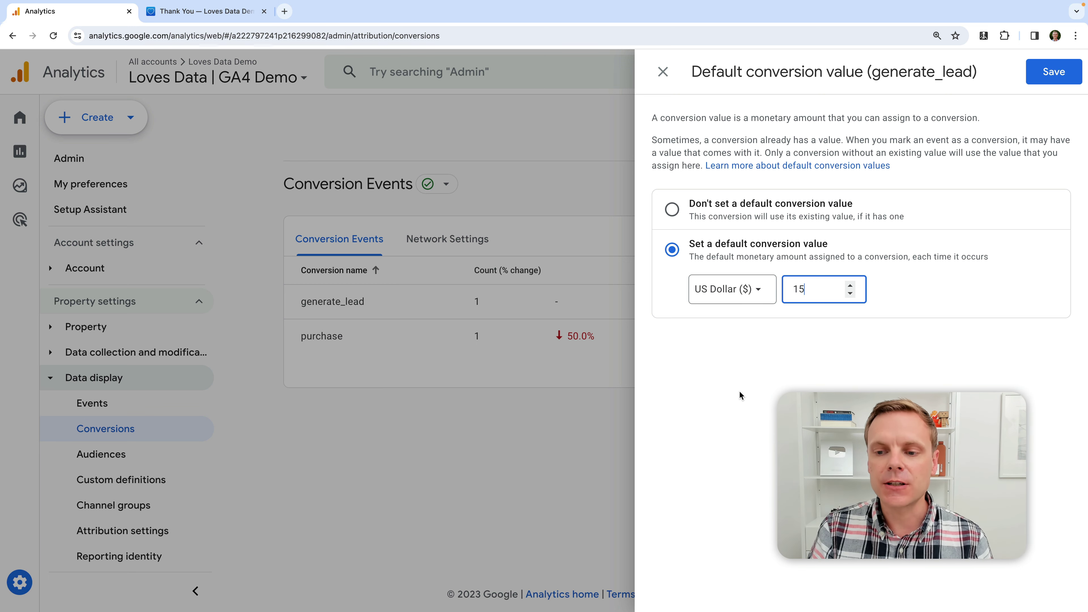
left_click(1050, 72)
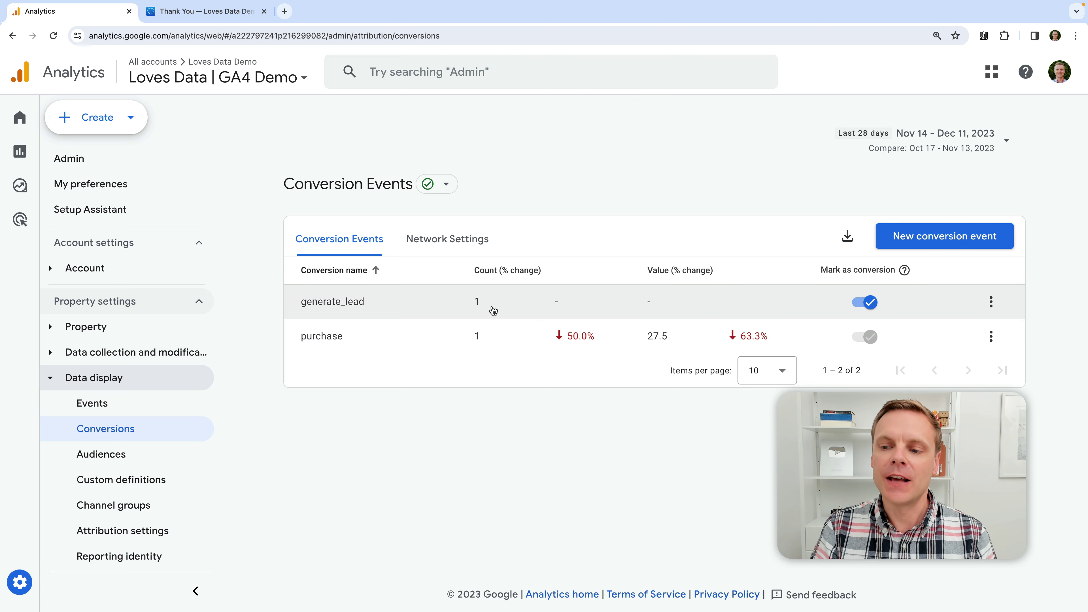
Set generate_lead's counting method to Once per session and save it
left_click(990, 301)
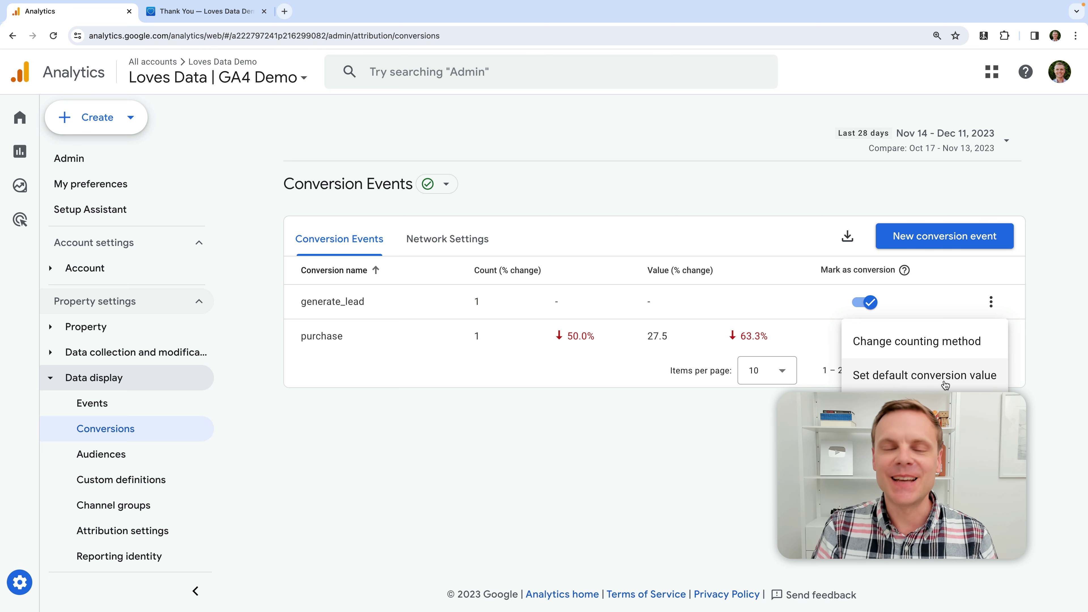
left_click(938, 343)
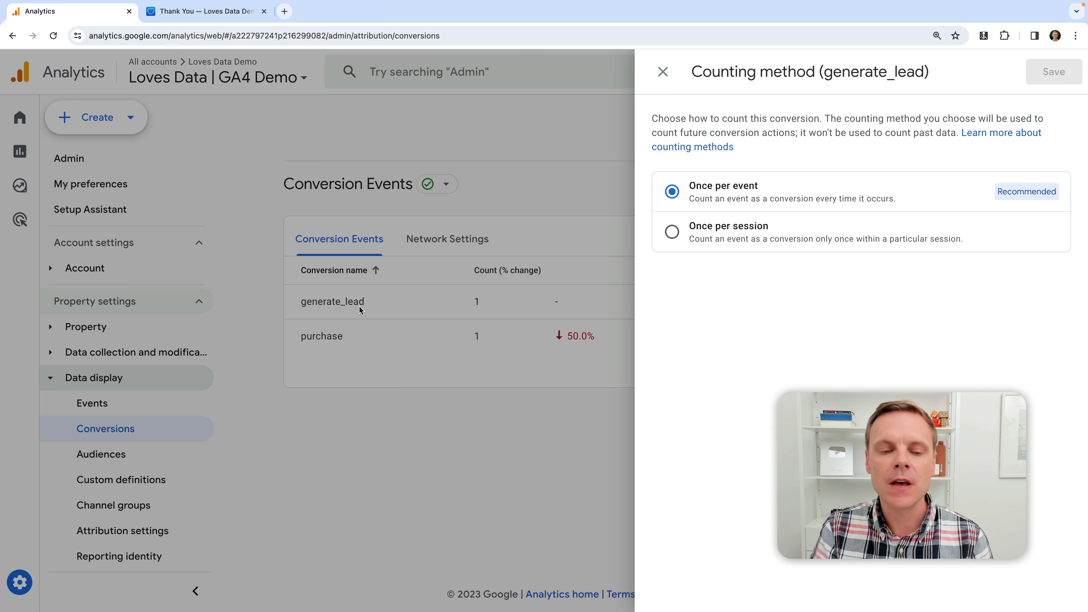
left_click(672, 232)
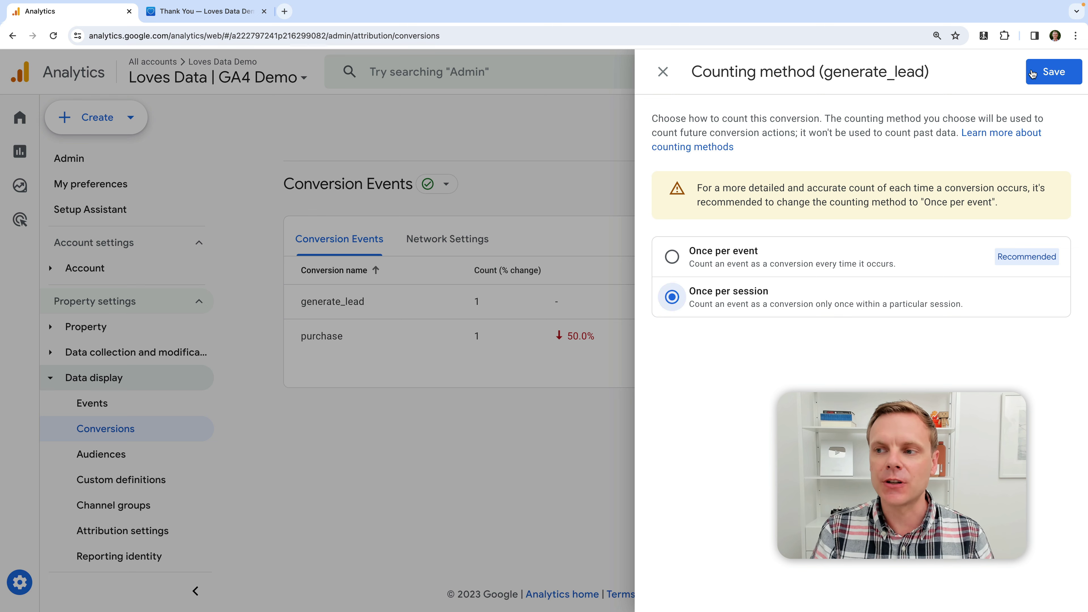
left_click(1045, 73)
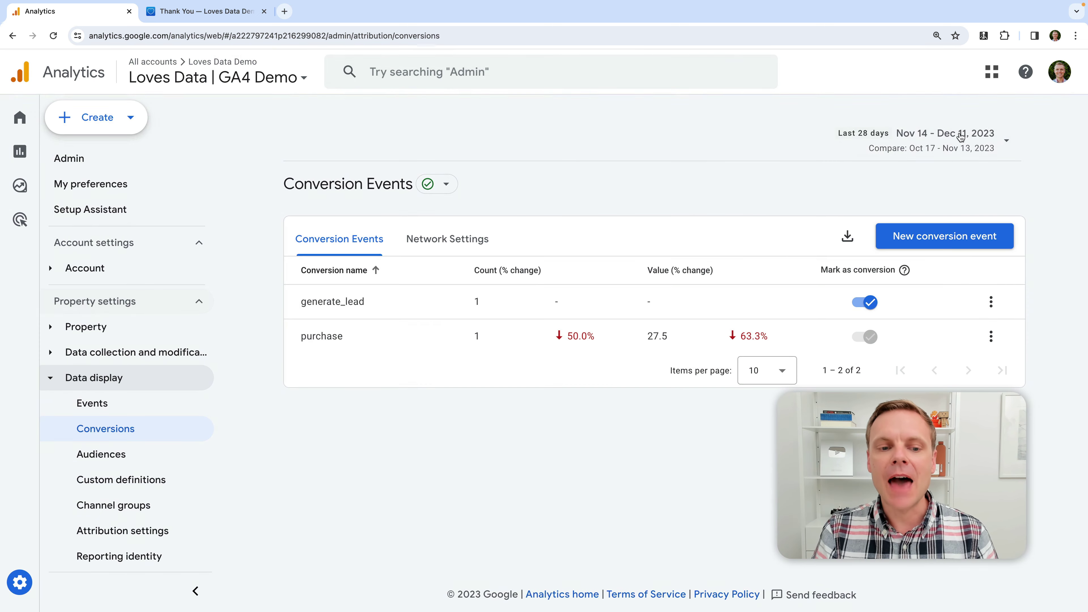
mouse_move(376, 312)
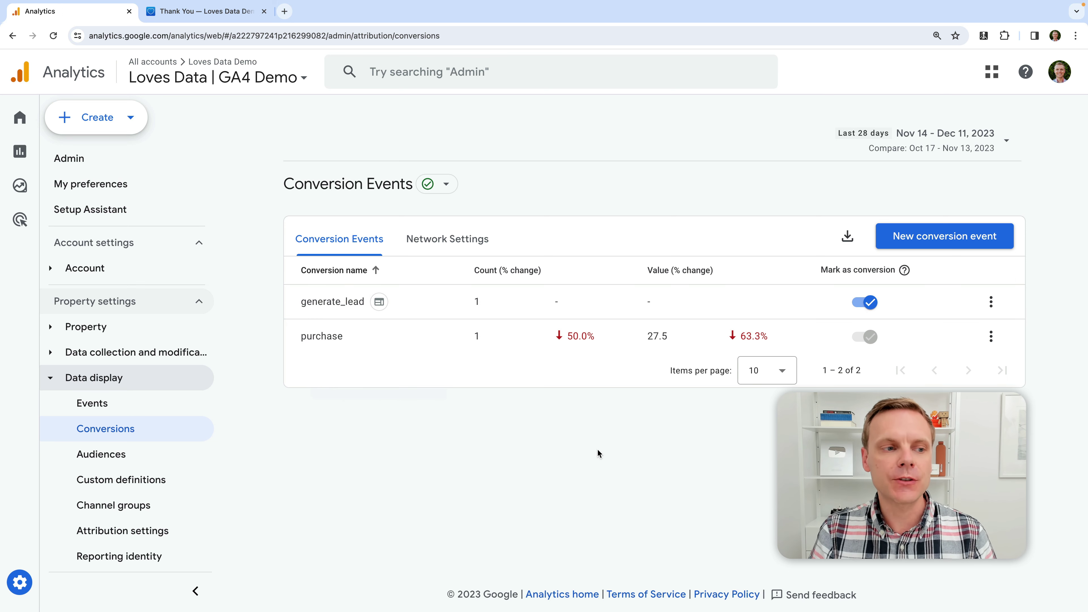
Open Acquisition > Traffic acquisition and filter its Conversions column to generate_lead
left_click(38, 153)
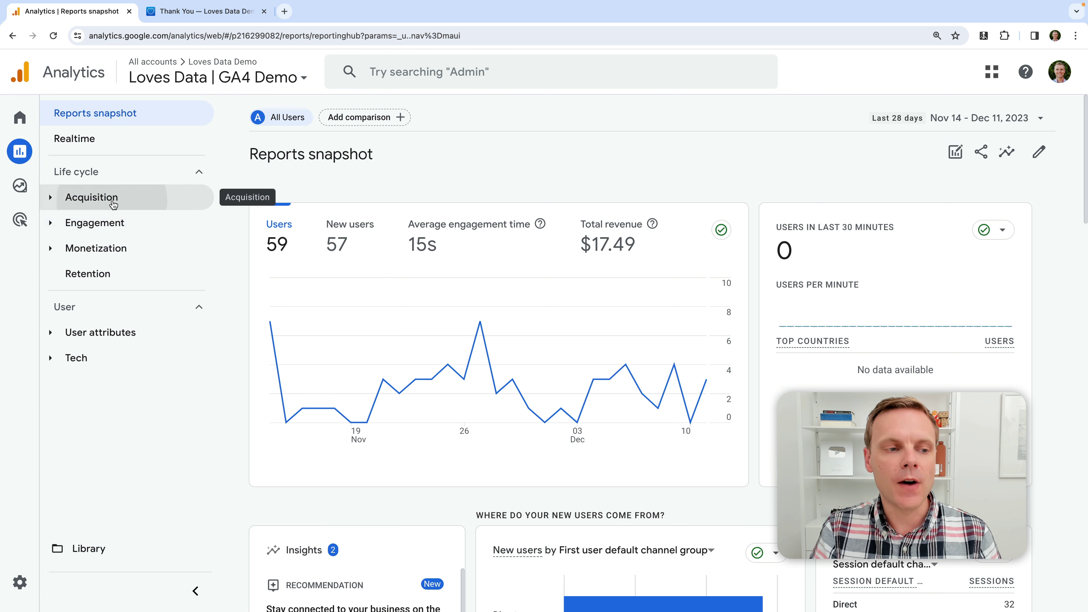
left_click(137, 197)
left_click(182, 273)
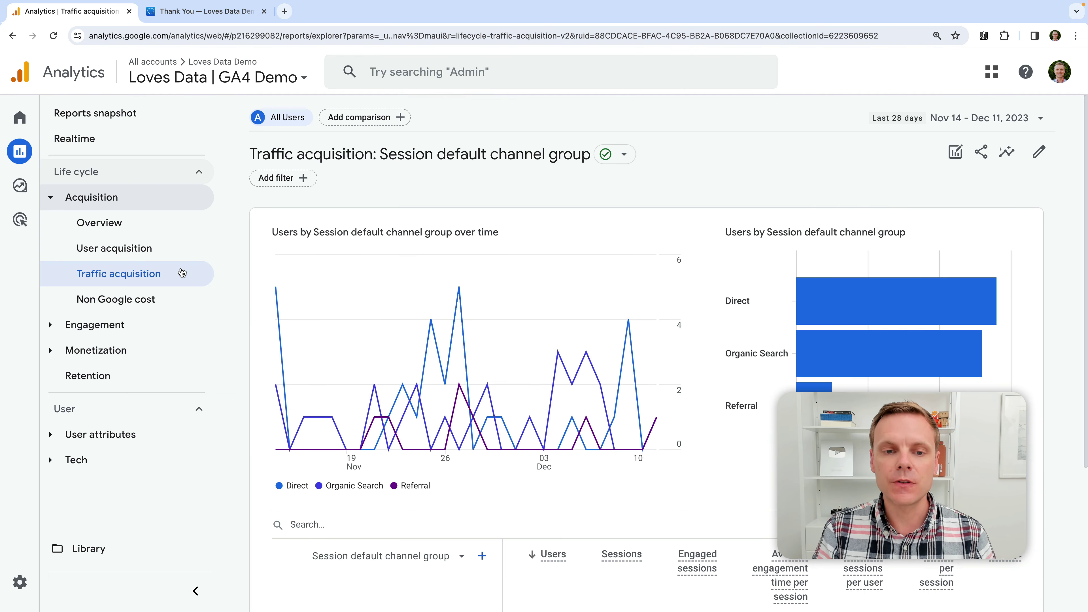
scroll(644, 294, "down", 4)
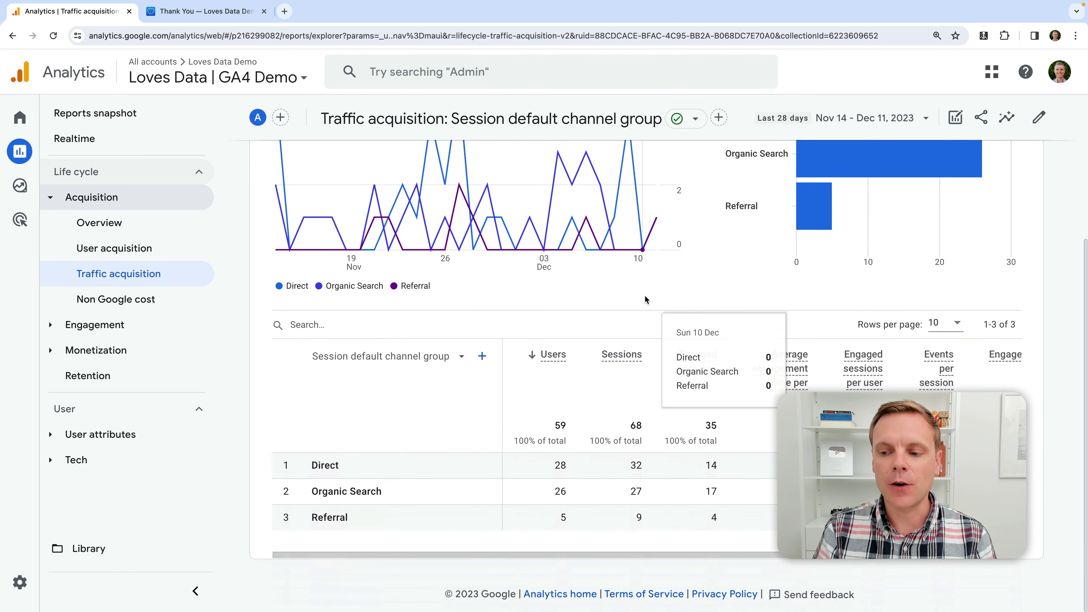
scroll(600, 471, "right", 5)
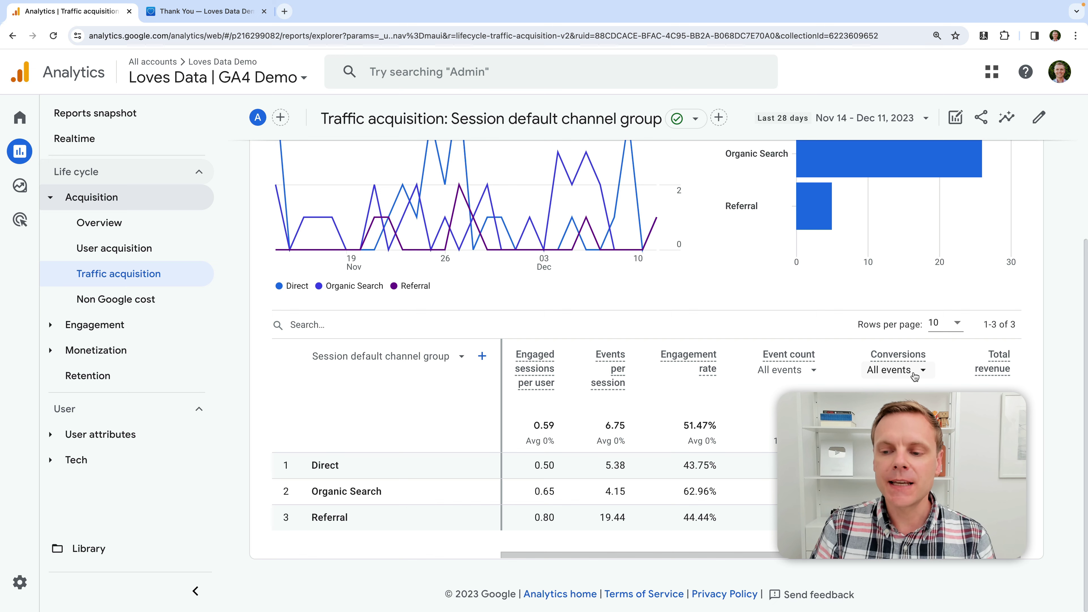
left_click(914, 375)
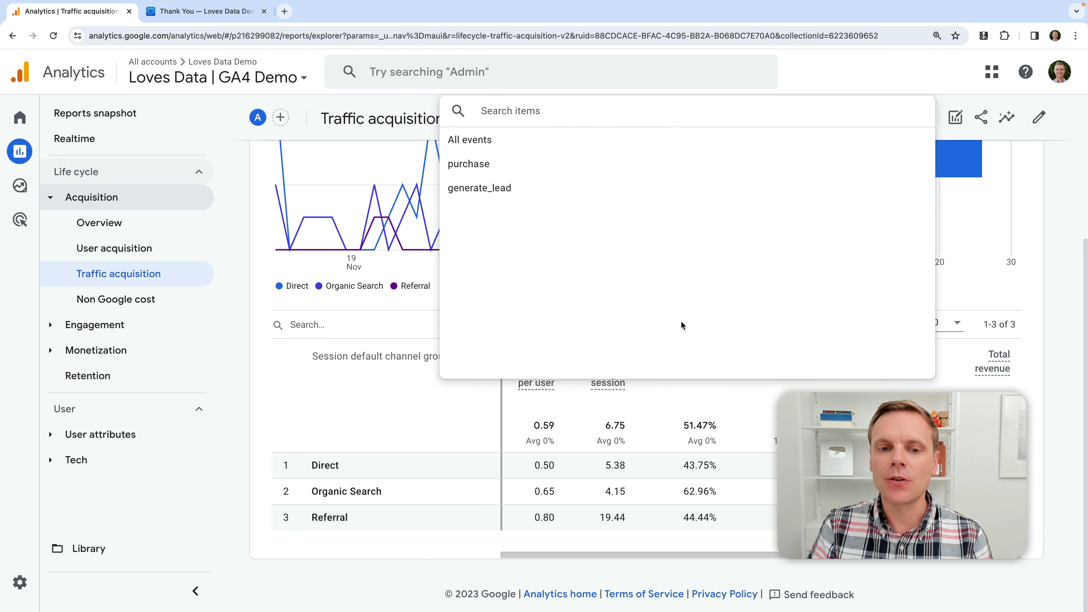
left_click(473, 189)
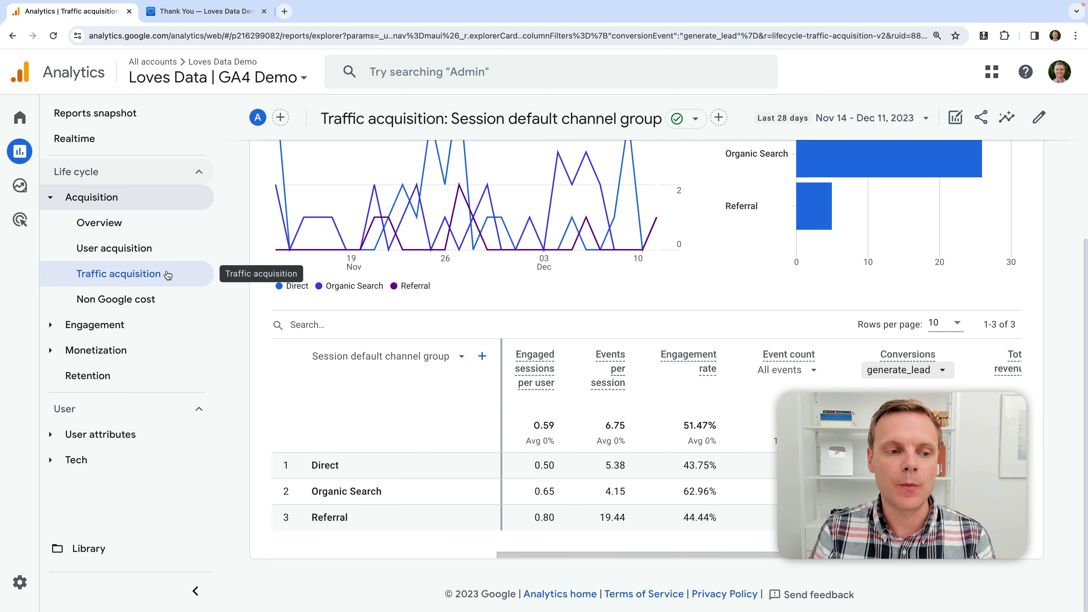
mouse_move(54, 189)
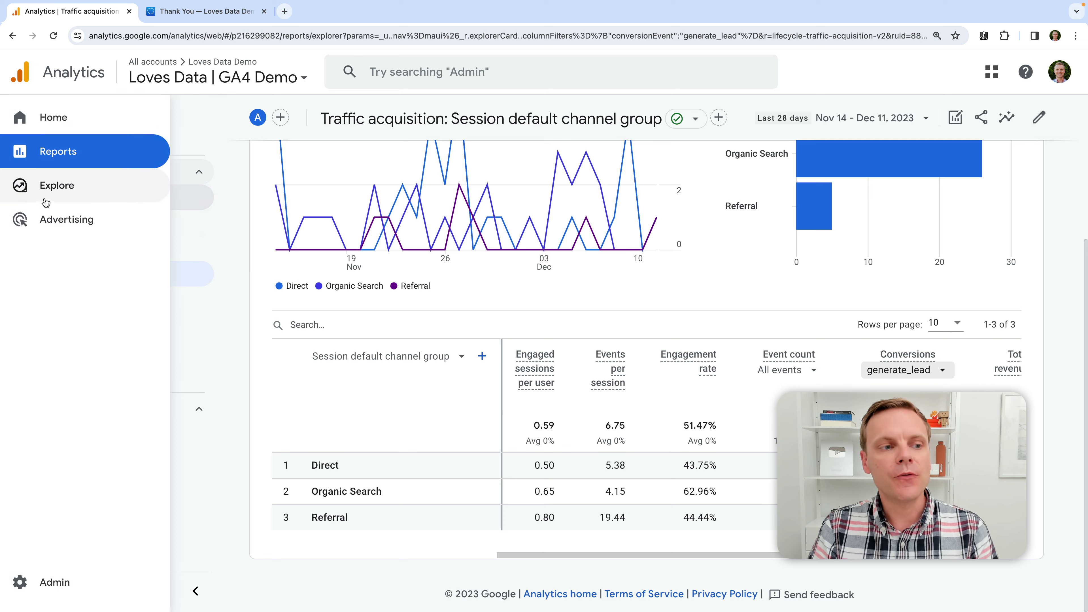
Start a blank exploration and name it 'Conversions'
left_click(53, 187)
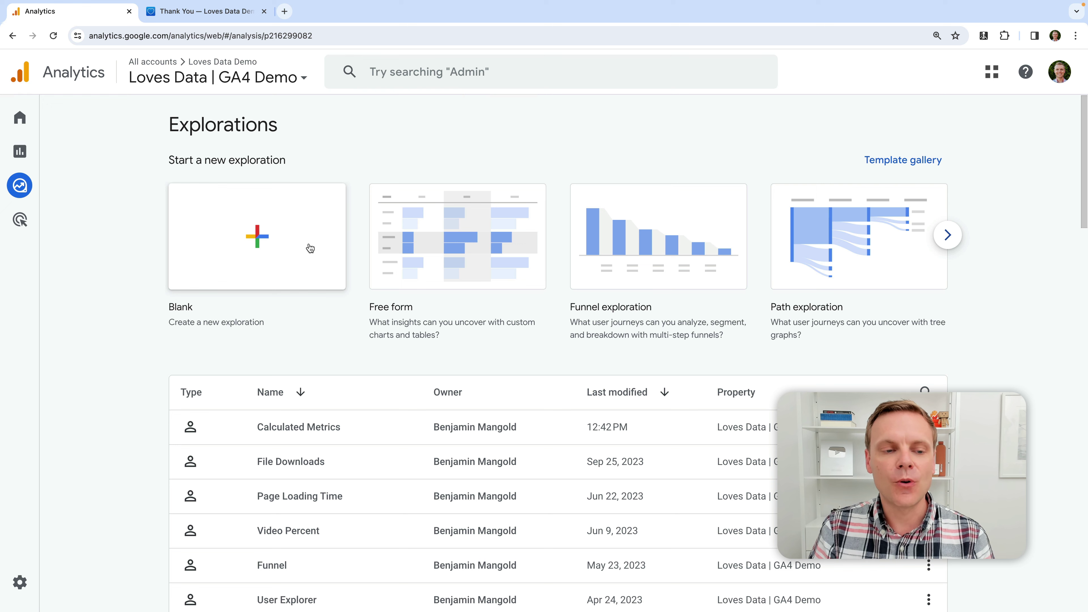
left_click(277, 246)
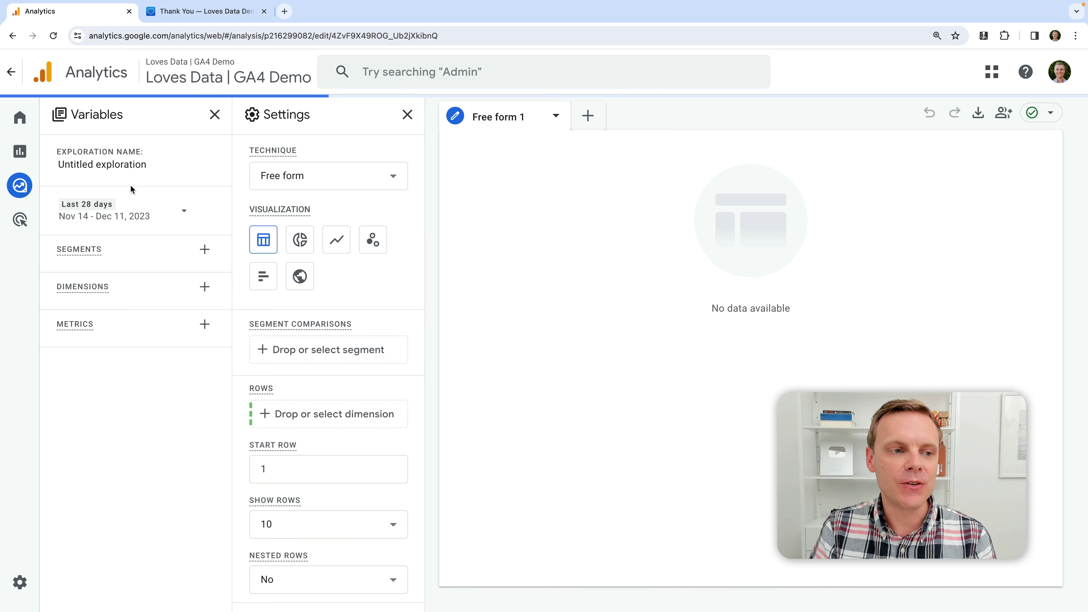
left_click(129, 163)
type("Conversion")
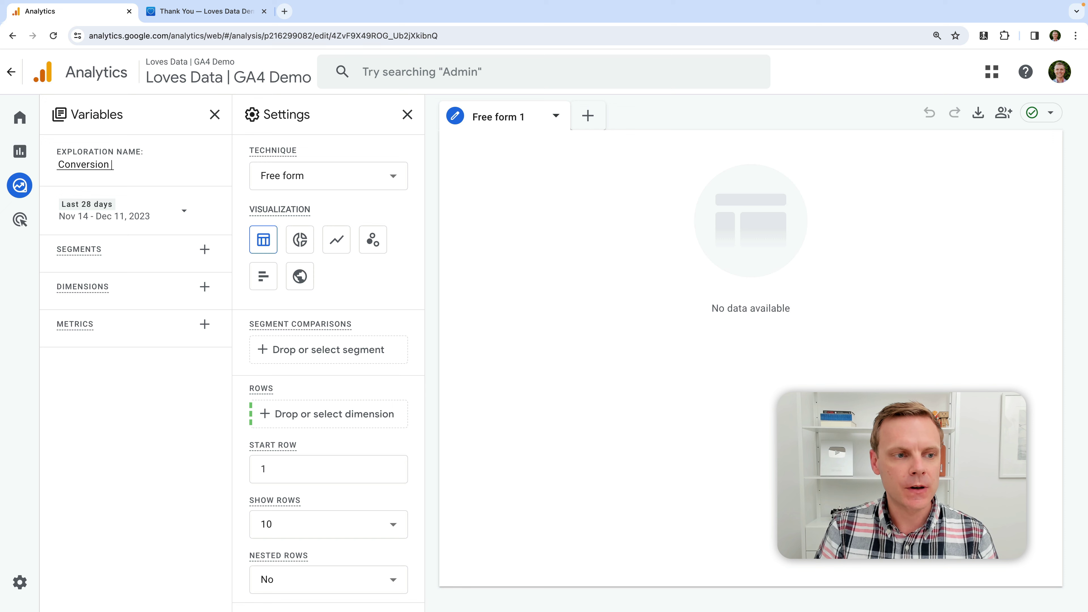
type("s")
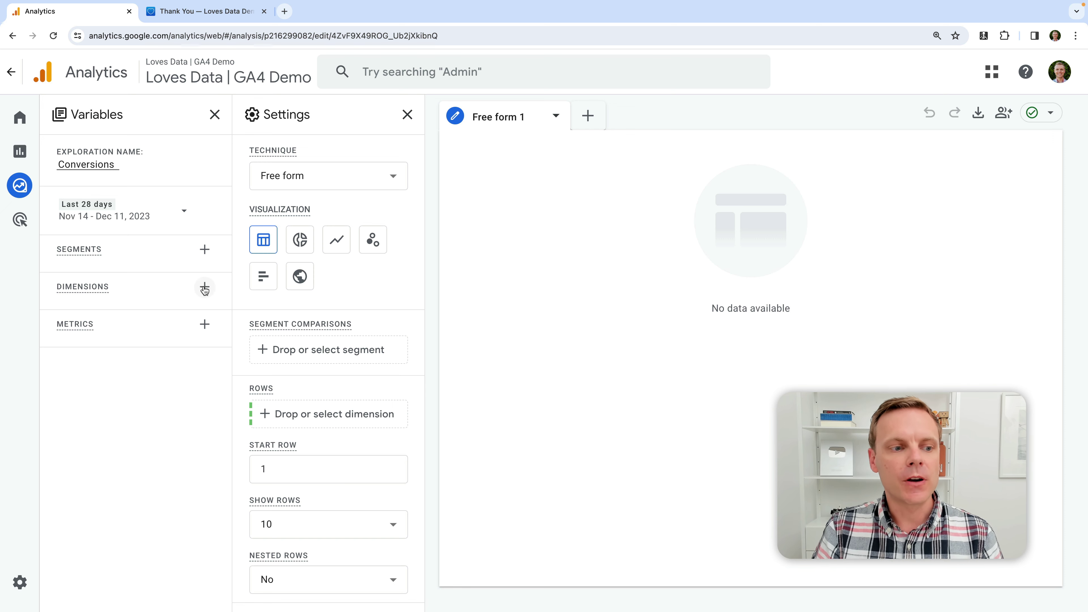
Import the Conversions, Session conversion rate and User conversion rate metrics
left_click(205, 325)
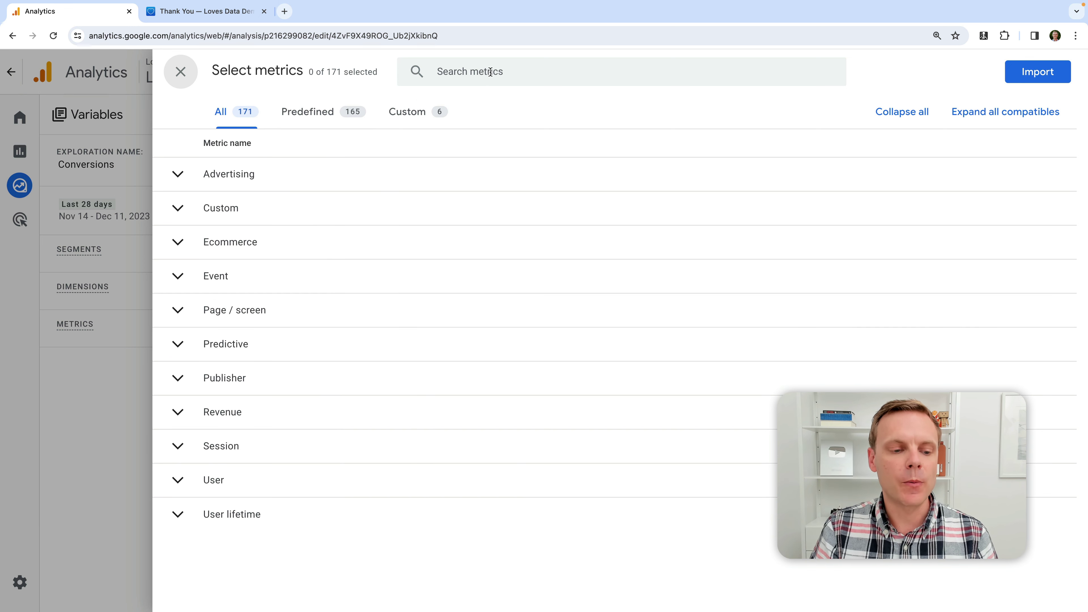
left_click(490, 72)
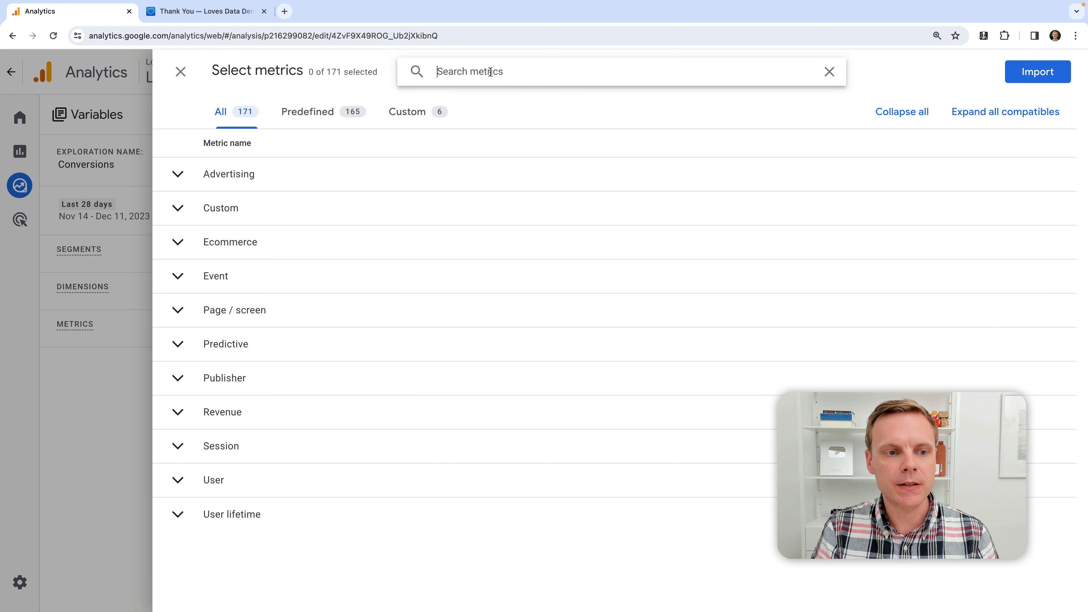
type("conversion")
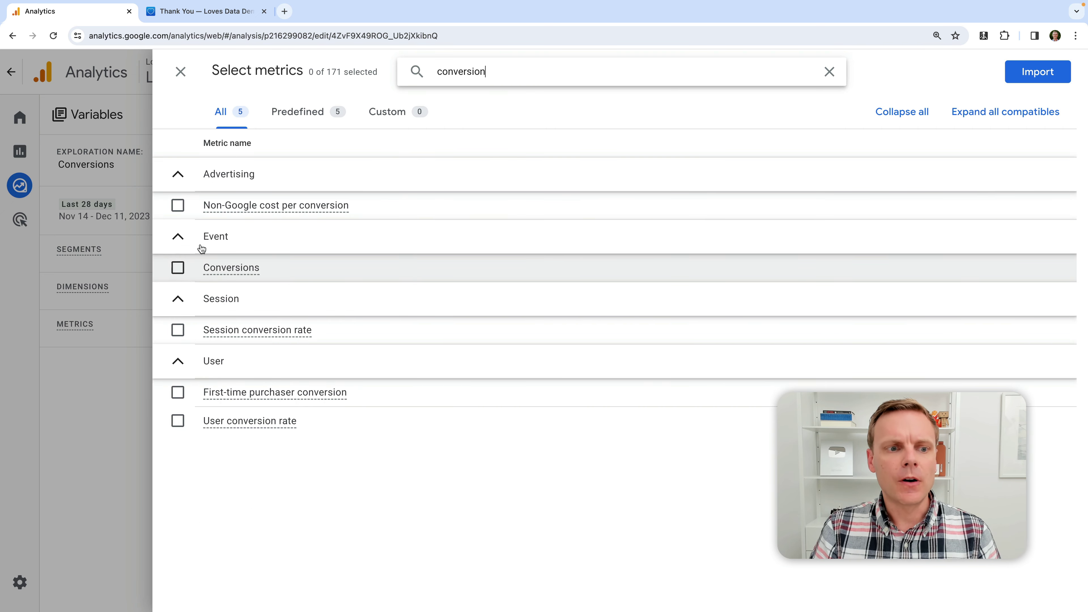
left_click(178, 269)
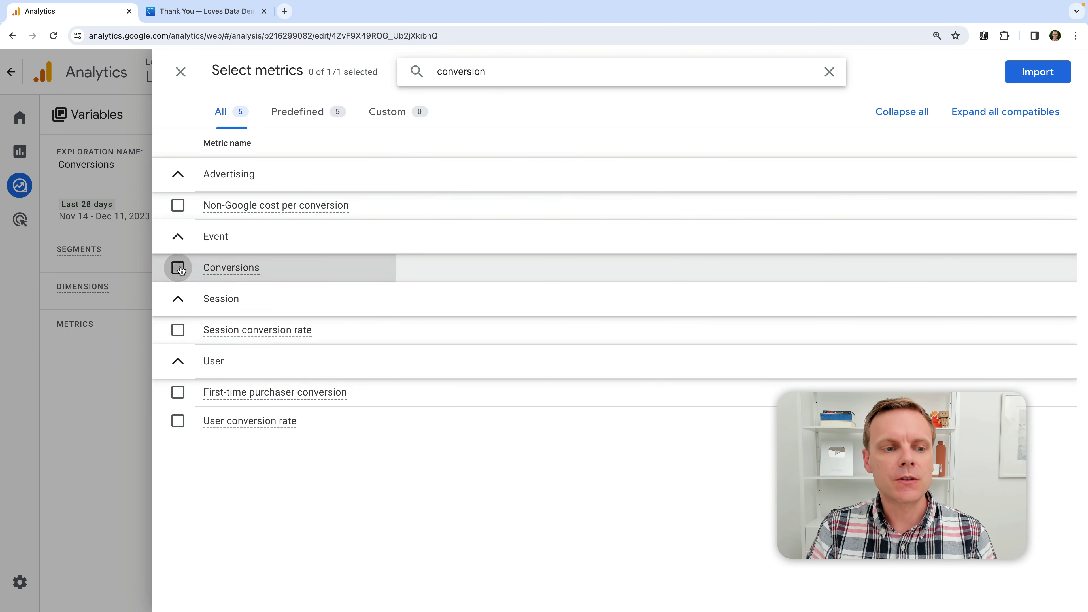
left_click(178, 330)
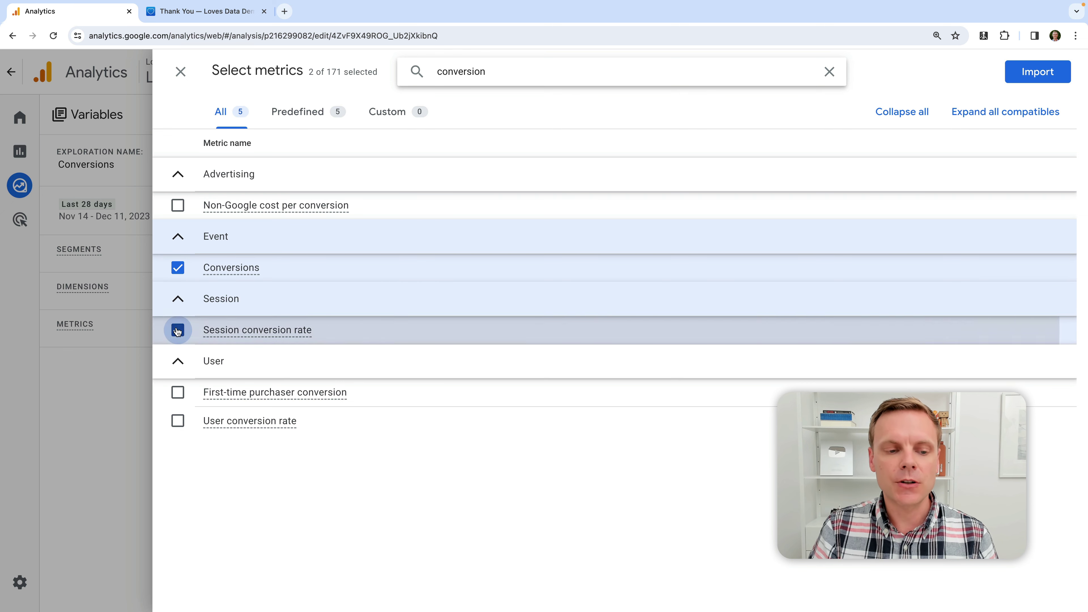
left_click(177, 421)
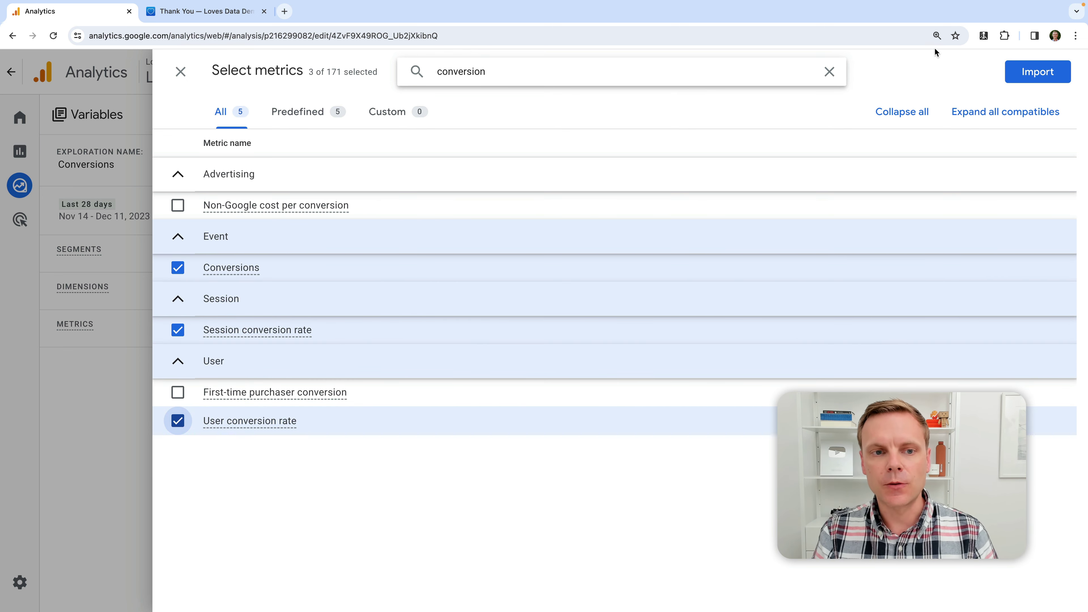
left_click(1037, 72)
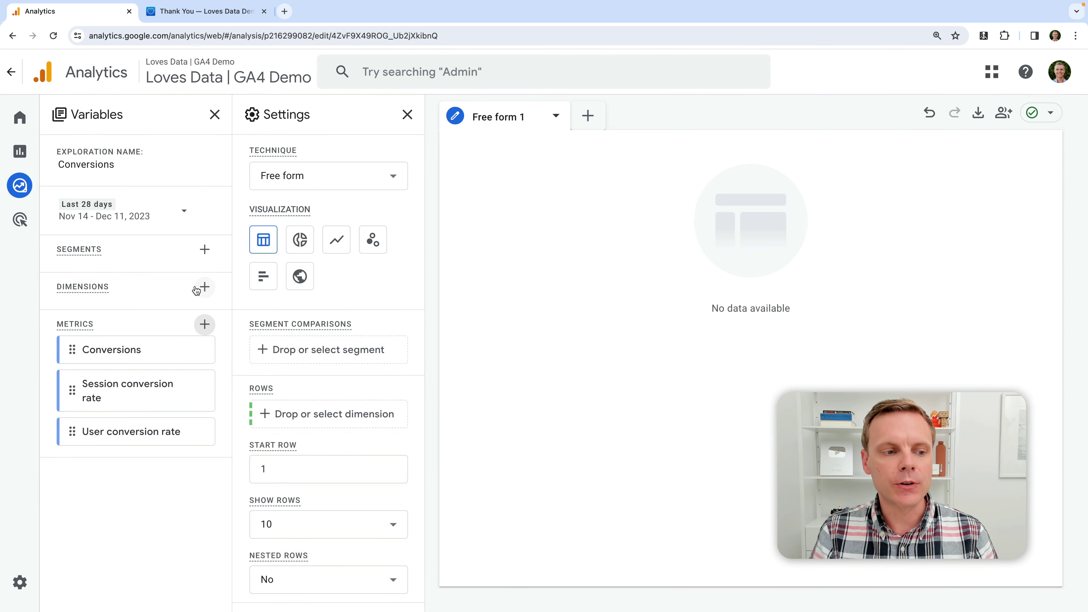
Search for and import the Country dimension into the exploration
left_click(204, 287)
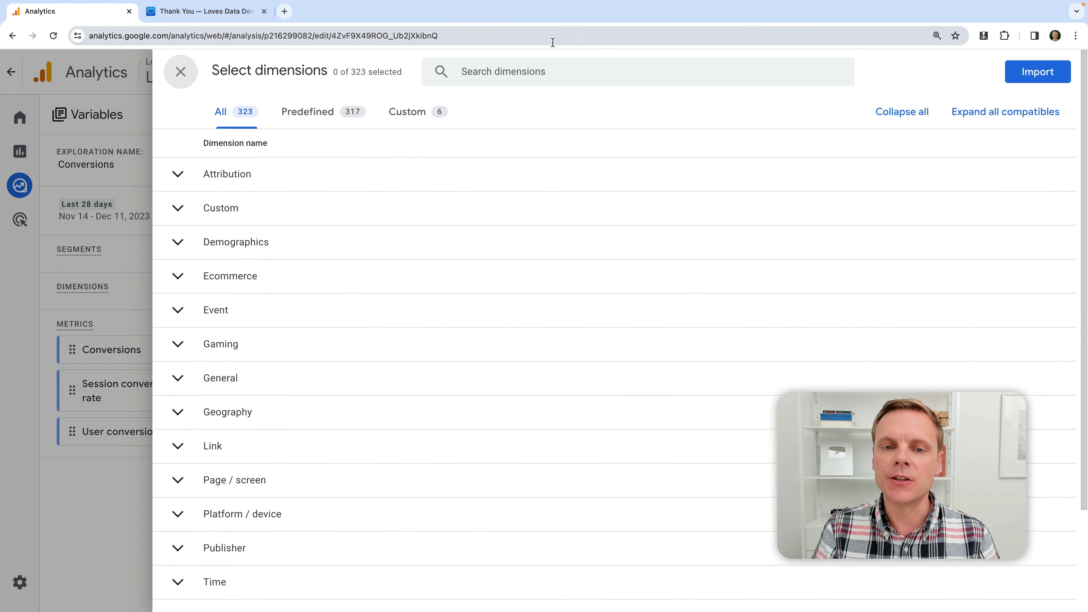
left_click(519, 73)
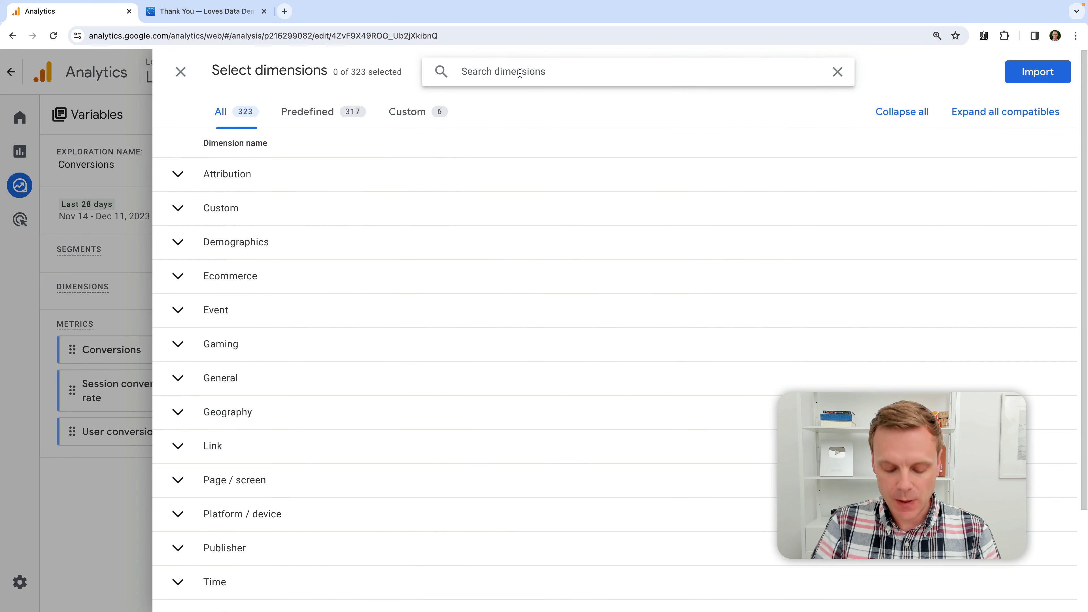
type("count")
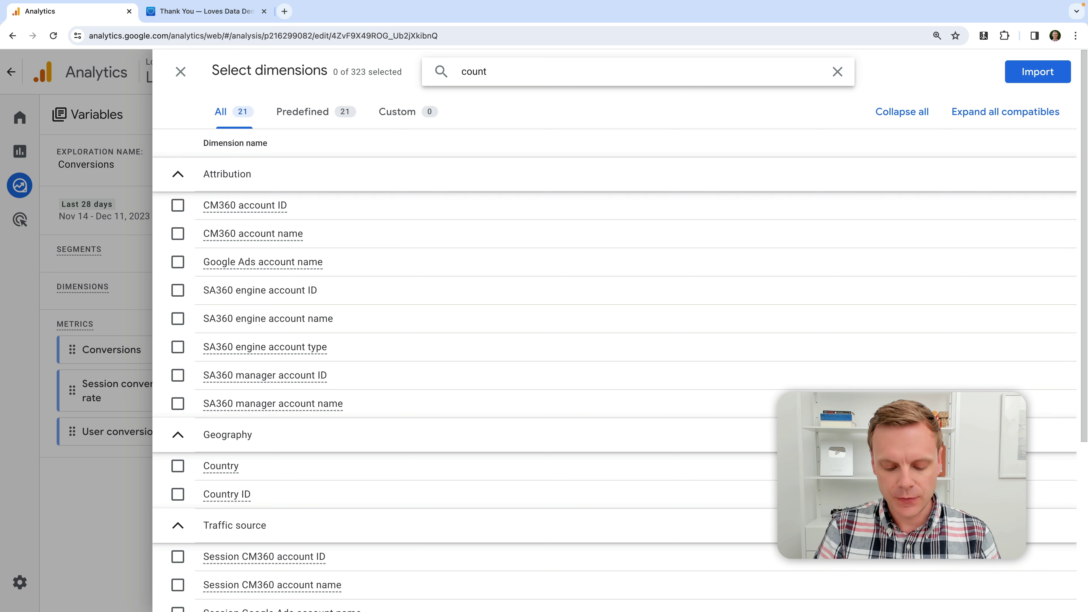
type("ry")
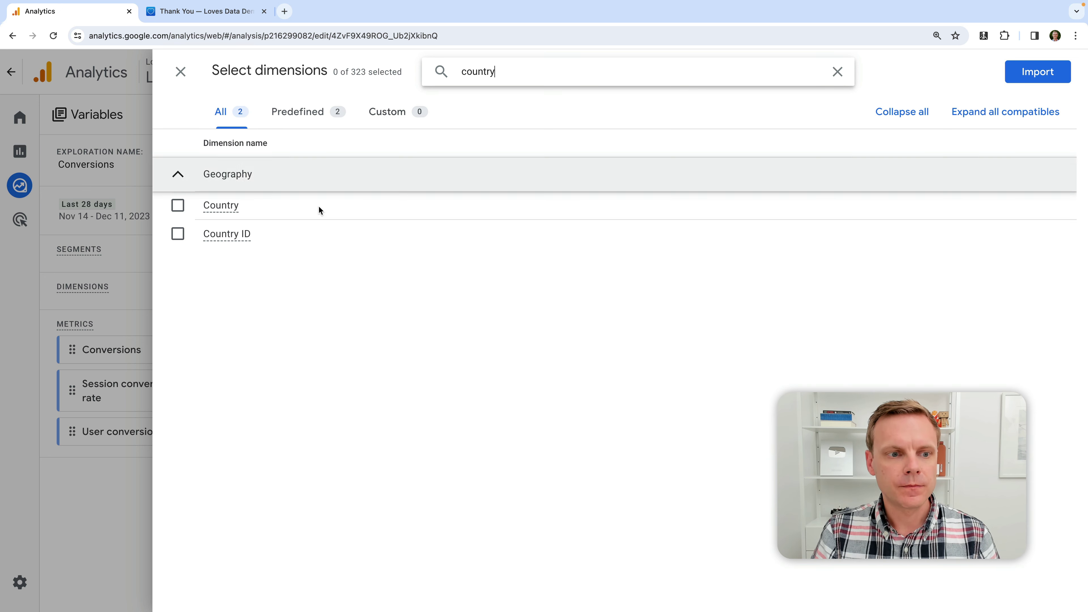
left_click(178, 207)
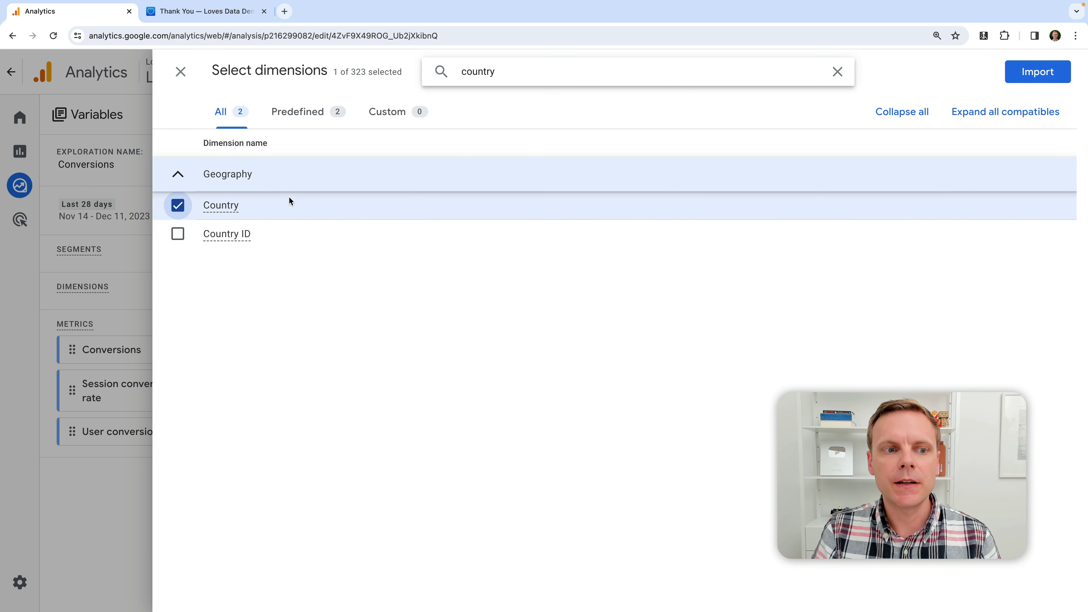
left_click(1021, 73)
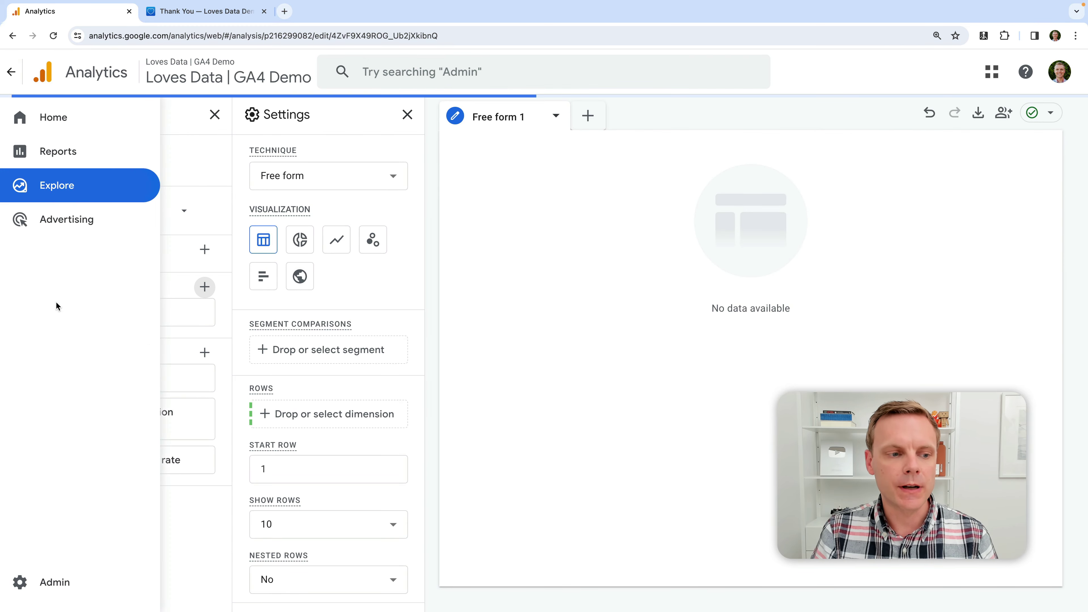
Put Country in rows and add Conversions, Session and User conversion rate as values
double_click(112, 312)
double_click(144, 387)
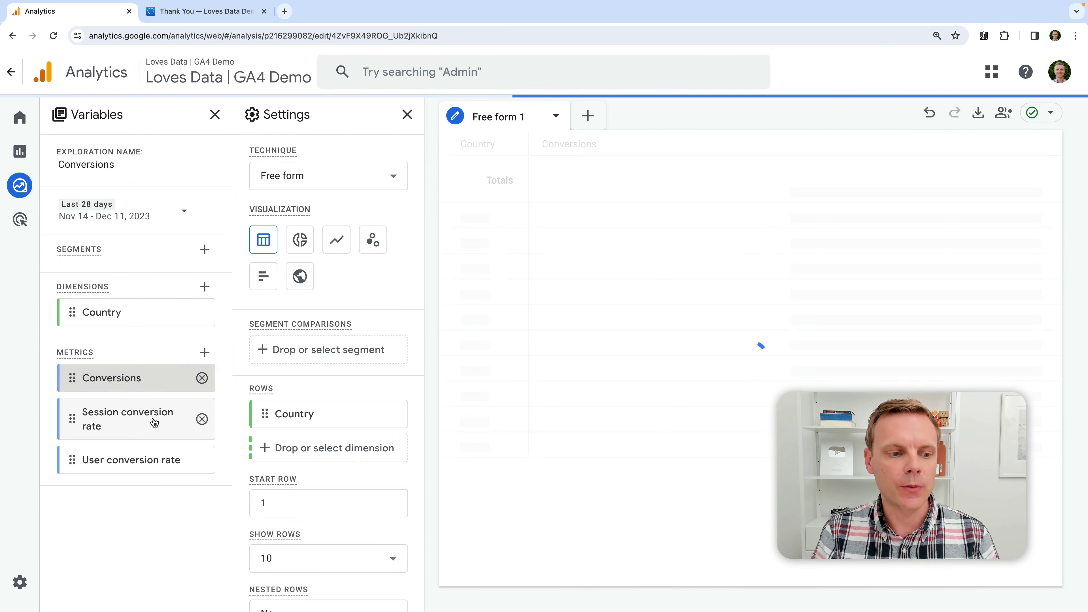
double_click(153, 419)
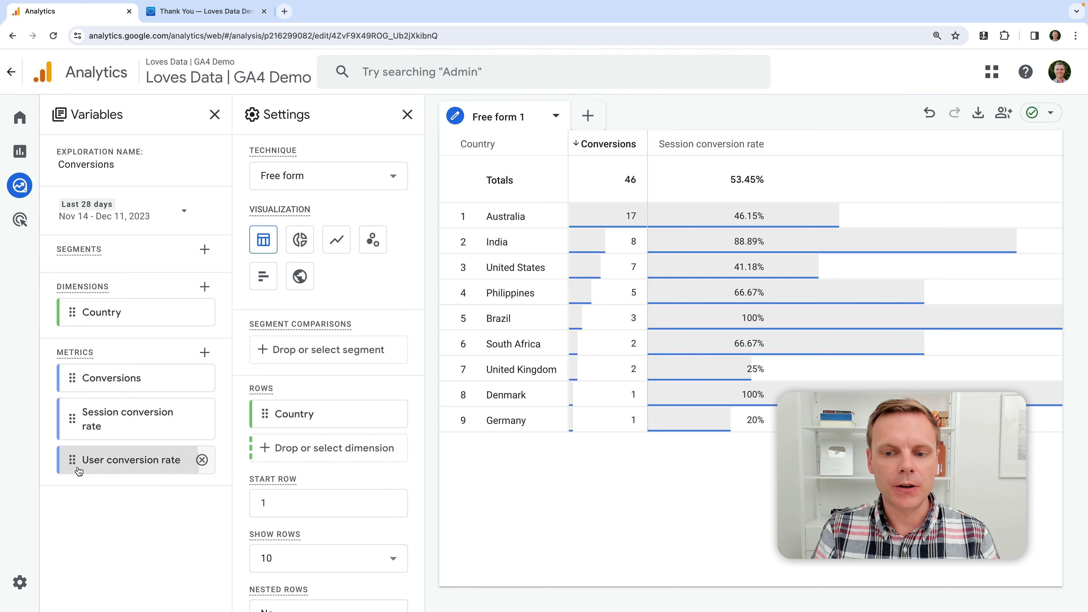
double_click(81, 462)
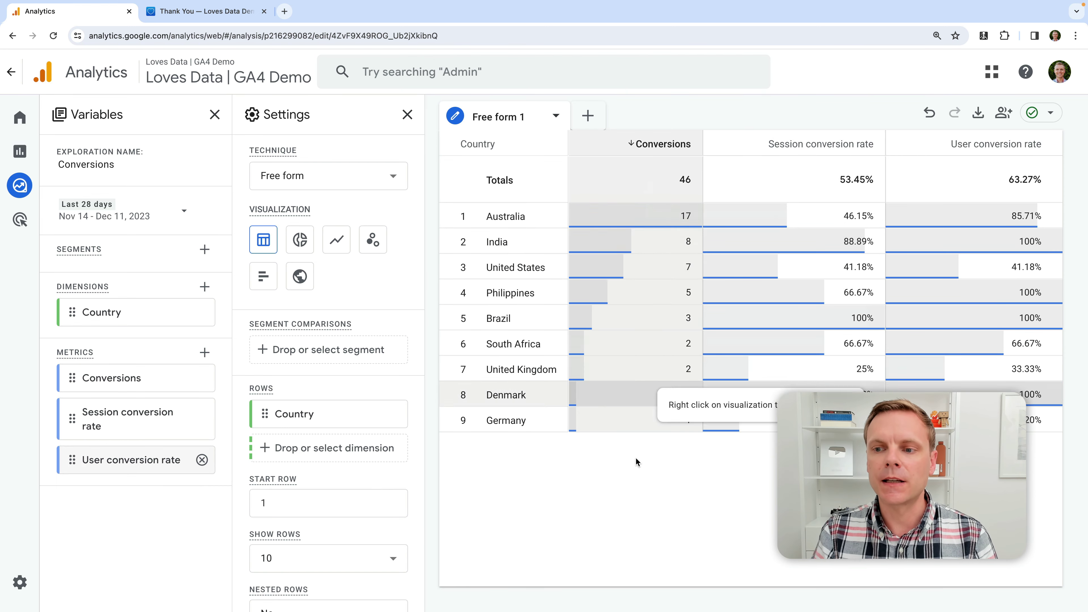